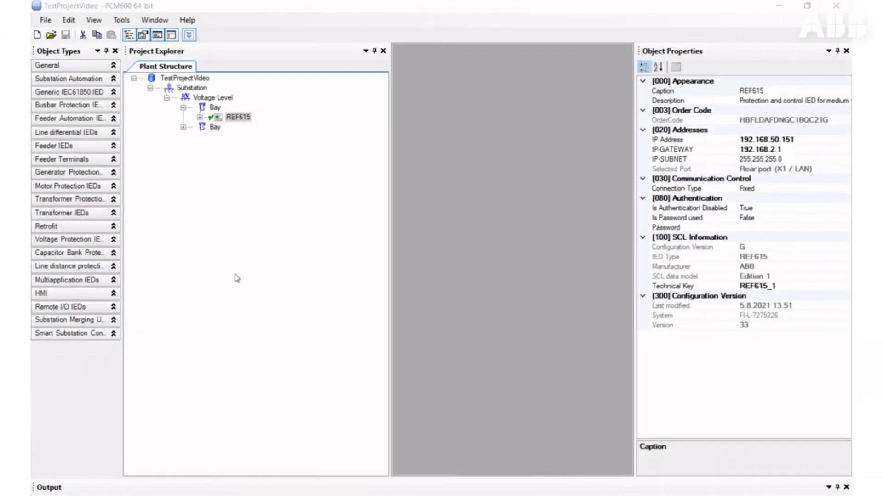
Step: Bring up the context menu for REF615 in the Project Explorer tree
right_click(242, 120)
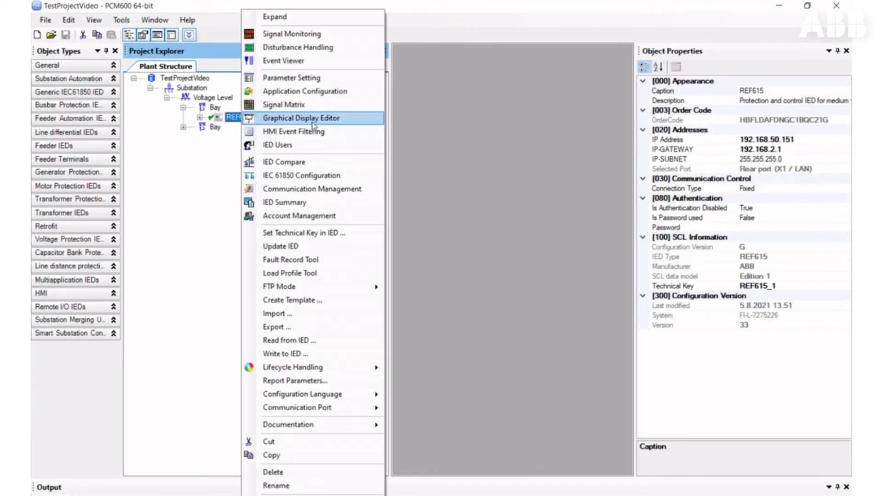
Step: Open the REF615 Graphical Display Editor, close Project Explorer, and bring back the symbol list
left_click(342, 118)
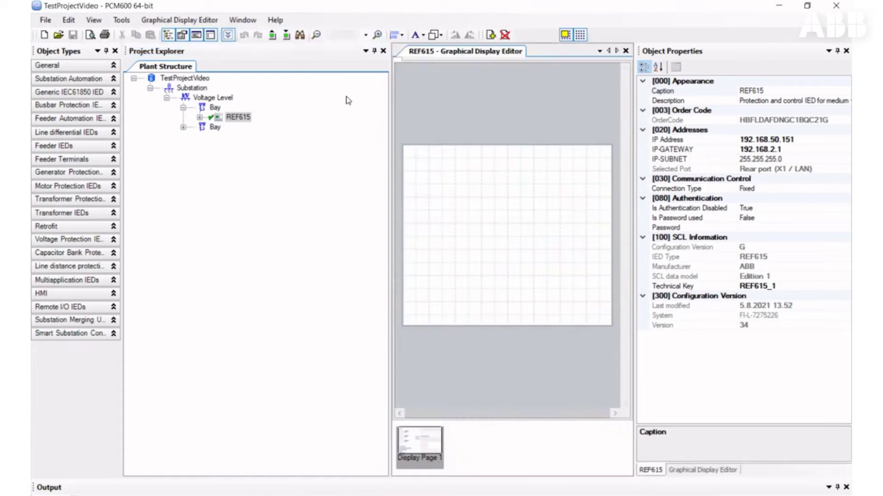
left_click(382, 52)
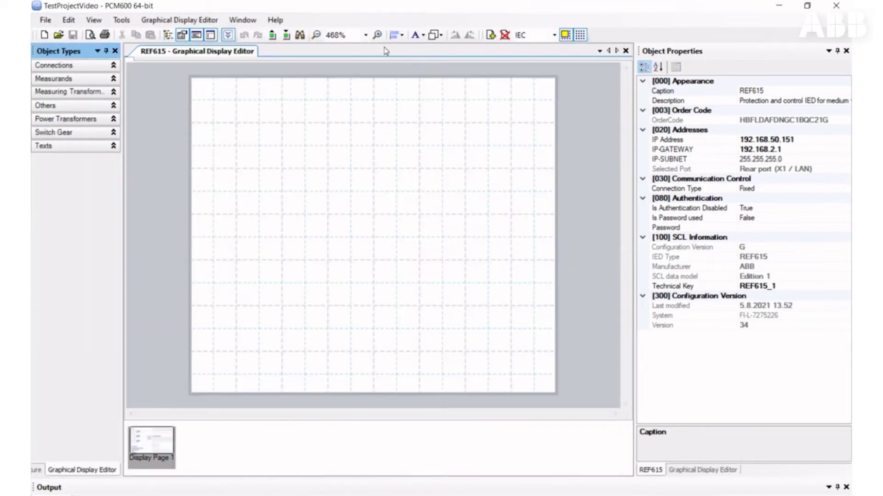
left_click(115, 51)
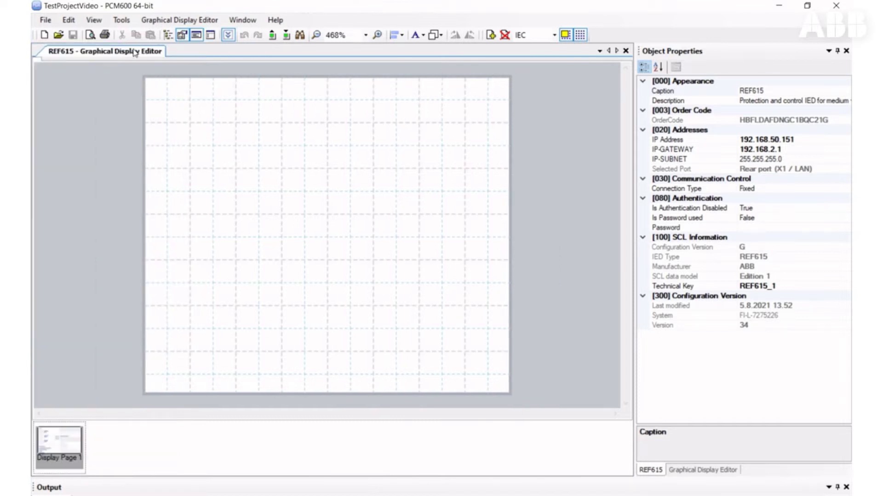
left_click(210, 36)
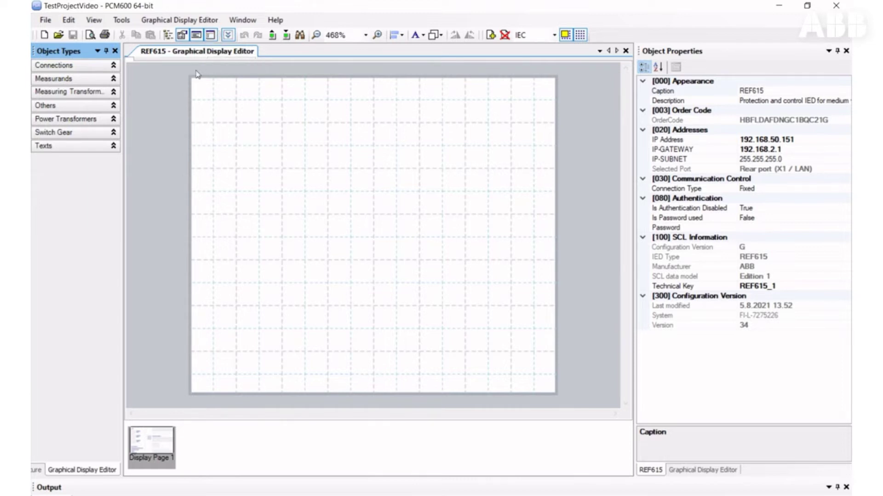
Step: Place three Busbar Junctions along the top row at X 8, 56 and 112
left_click(73, 66)
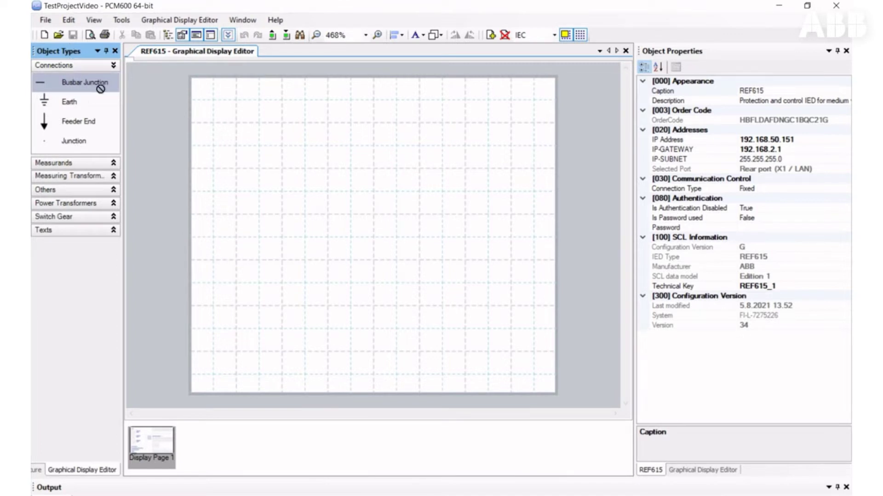
left_click_drag(98, 84, 214, 88)
left_click_drag(101, 84, 364, 95)
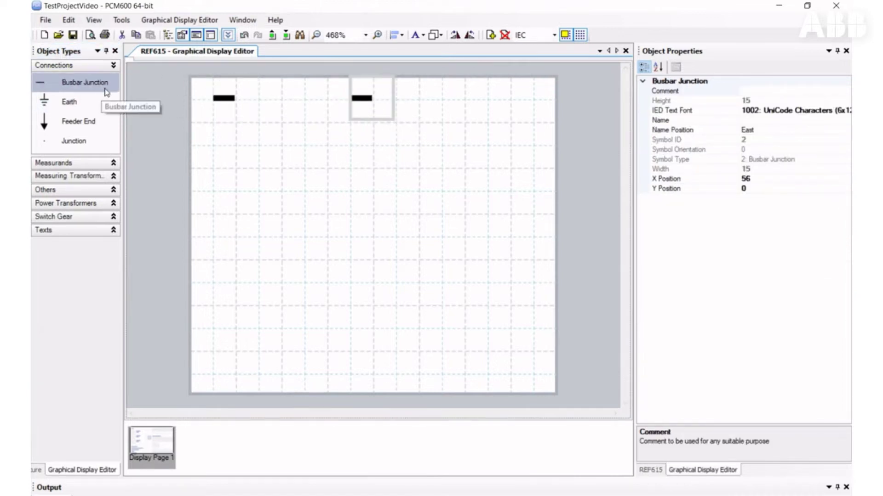
left_click_drag(104, 89, 522, 85)
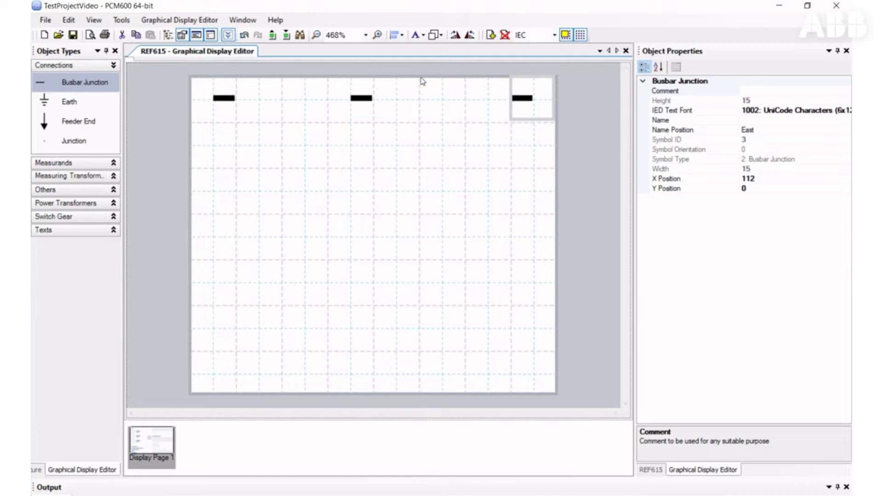
Step: Place a Feeder End at the bottom centre of the page, at X 56
left_click(80, 124)
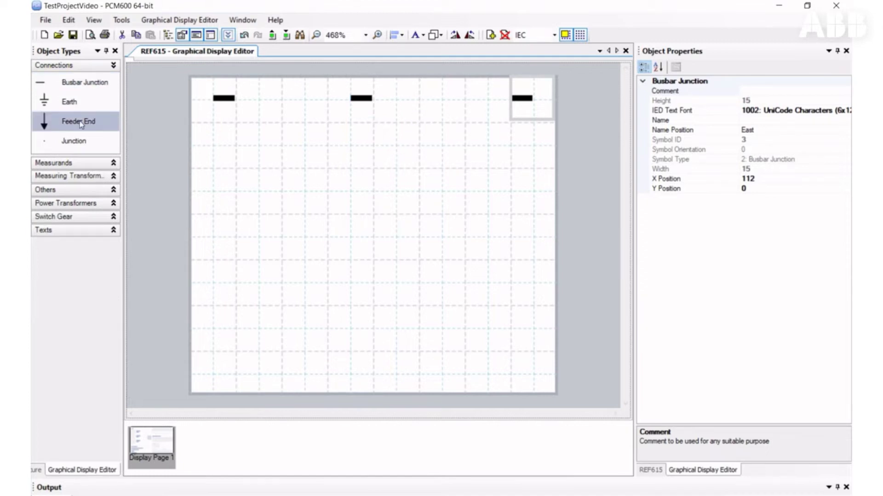
left_click_drag(80, 123, 374, 364)
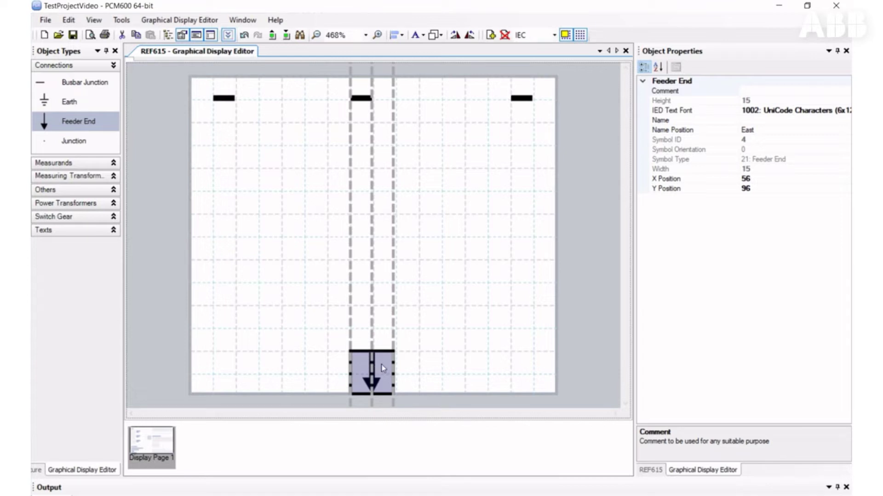
mouse_move(383, 367)
left_mouse_down()
mouse_move(408, 344)
mouse_move(406, 366)
mouse_move(381, 371)
left_mouse_up()
left_click_drag(381, 370, 376, 356)
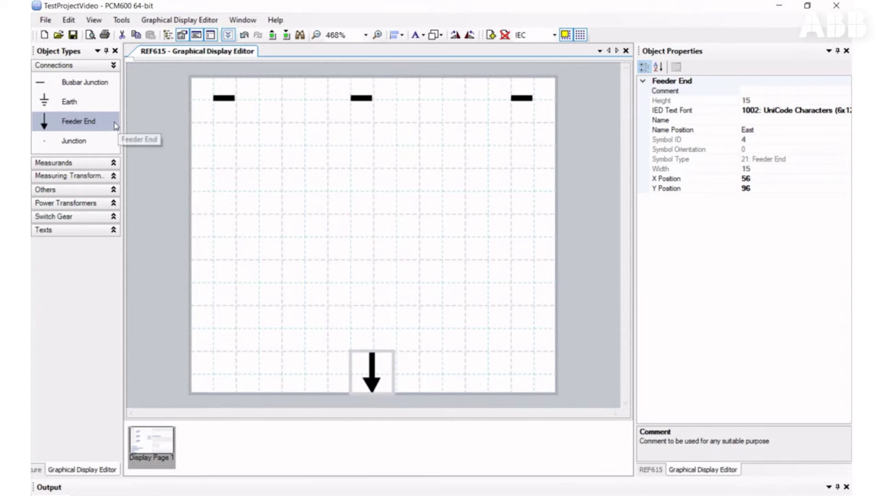
Step: Place an Earth symbol at the bottom right, at X 104
left_click_drag(93, 107, 497, 368)
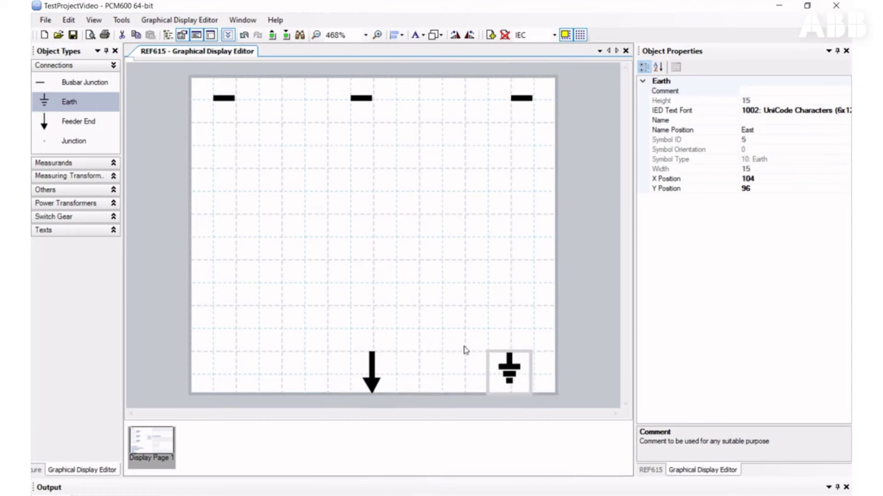
left_click(80, 141)
left_click_drag(80, 141, 54, 146)
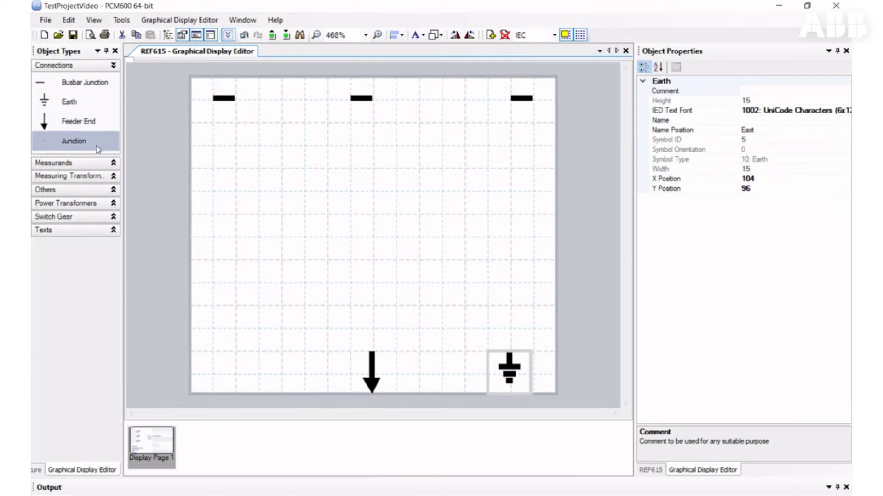
Step: Place an Isolator and a Breaker under the middle busbar and an Isolator above the Earth
left_click(84, 220)
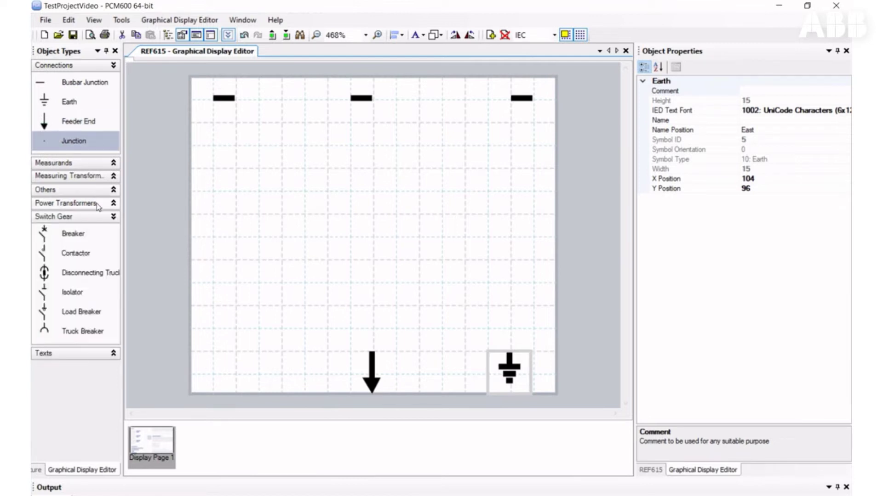
left_click(102, 235)
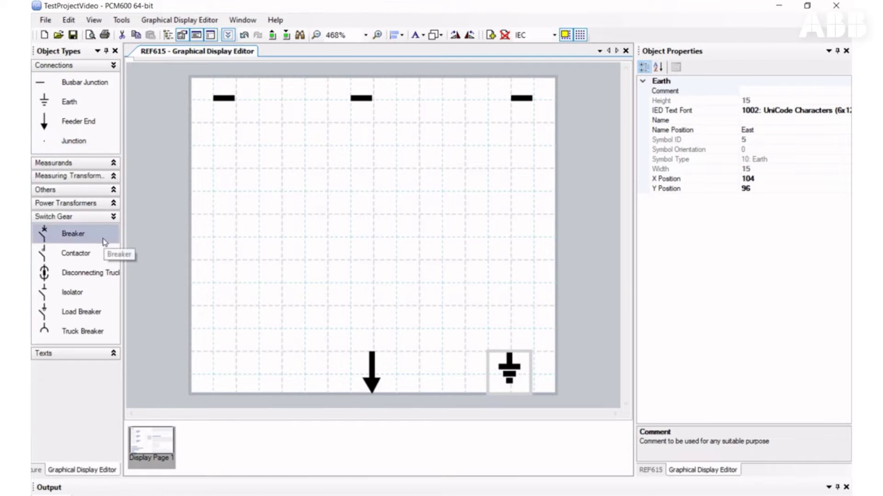
left_click(86, 256)
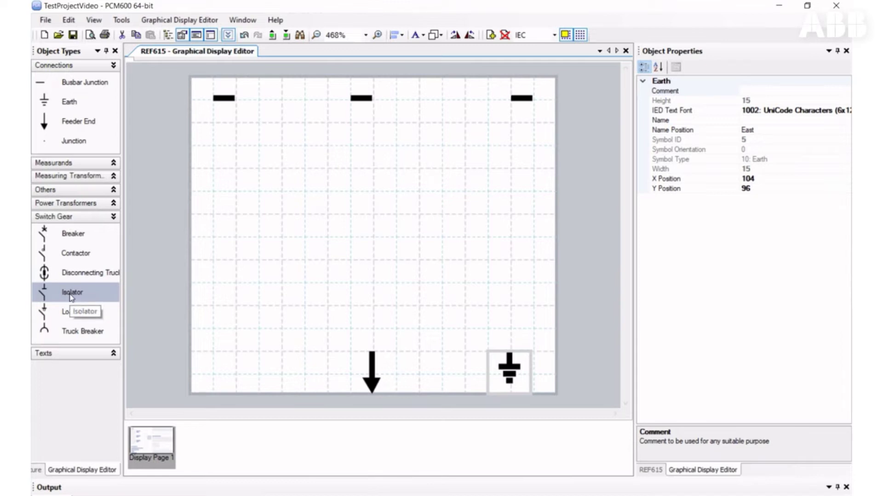
left_click_drag(71, 297, 359, 138)
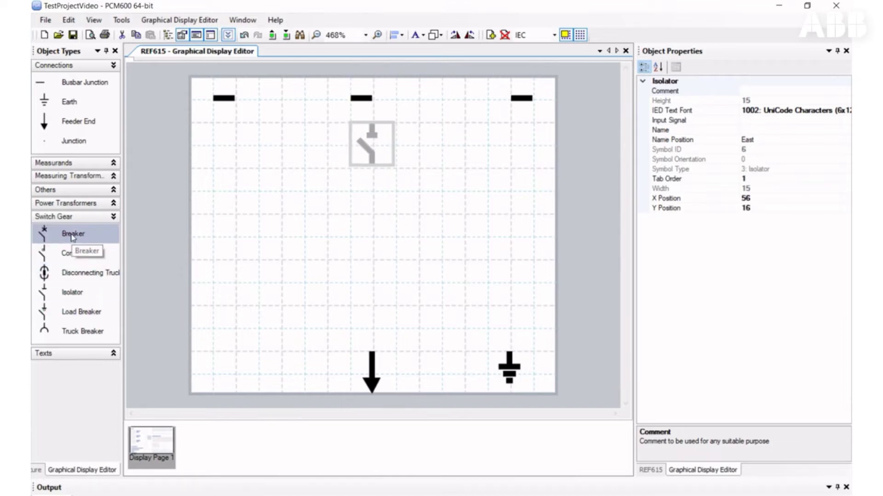
left_click_drag(72, 237, 353, 237)
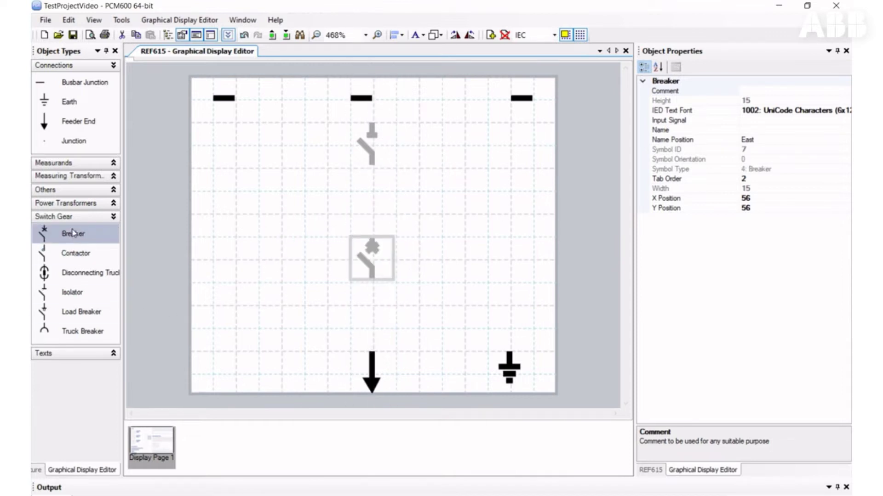
left_click_drag(95, 293, 479, 246)
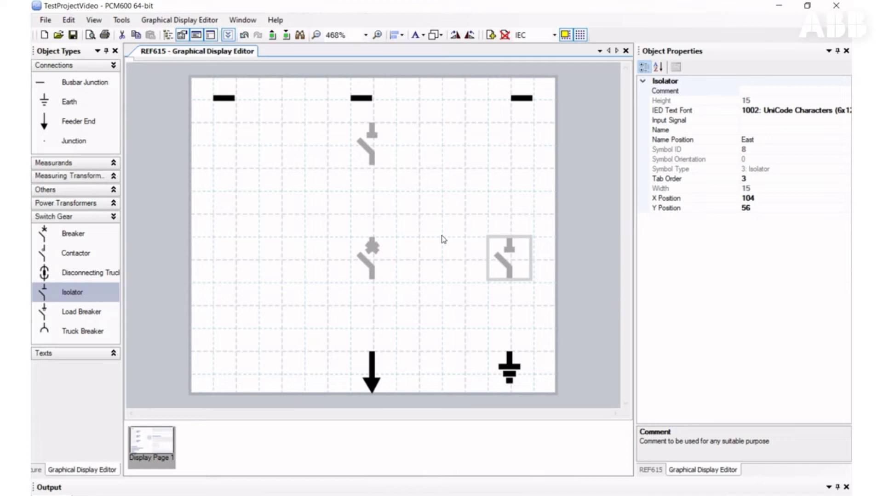
Step: Add two Junctions at Y 40, X 56 and X 104, and collapse Switch Gear
left_click_drag(73, 141, 352, 197)
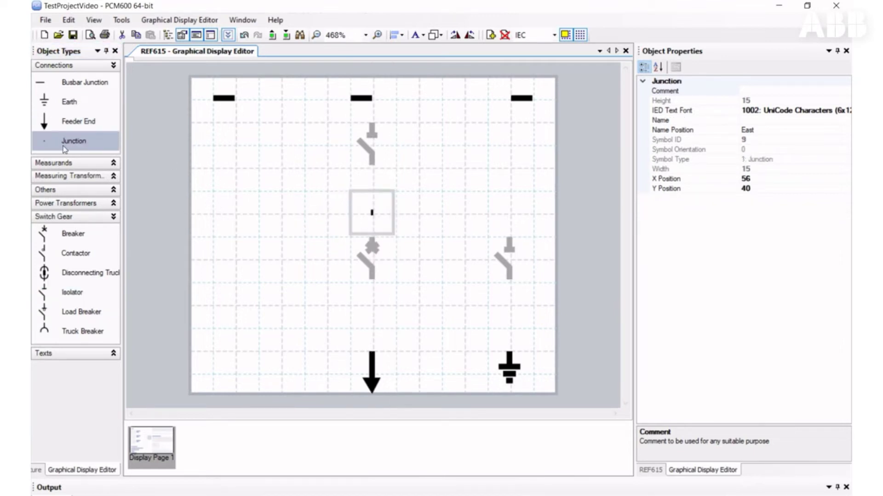
left_click_drag(69, 146, 496, 193)
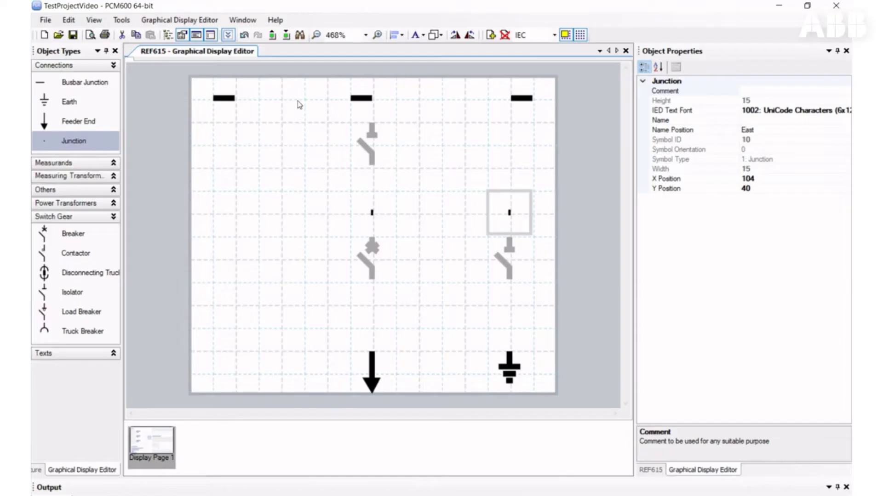
left_click(86, 230)
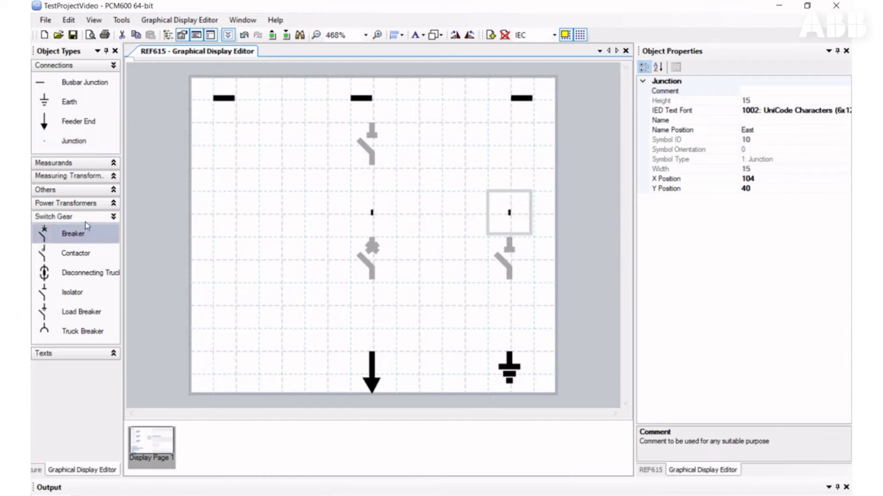
left_click(87, 218)
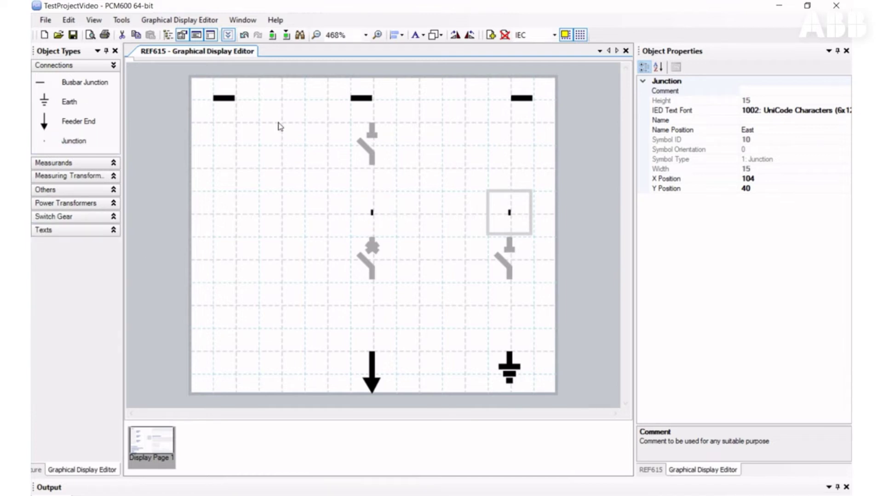
Step: Draw a continuous busbar line joining the left, middle and right busbar junctions
left_click(236, 99)
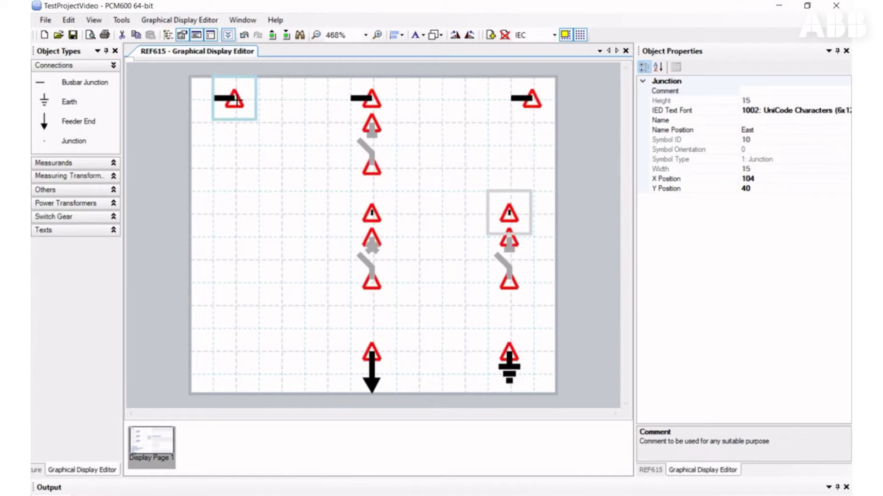
left_click_drag(236, 100, 371, 100)
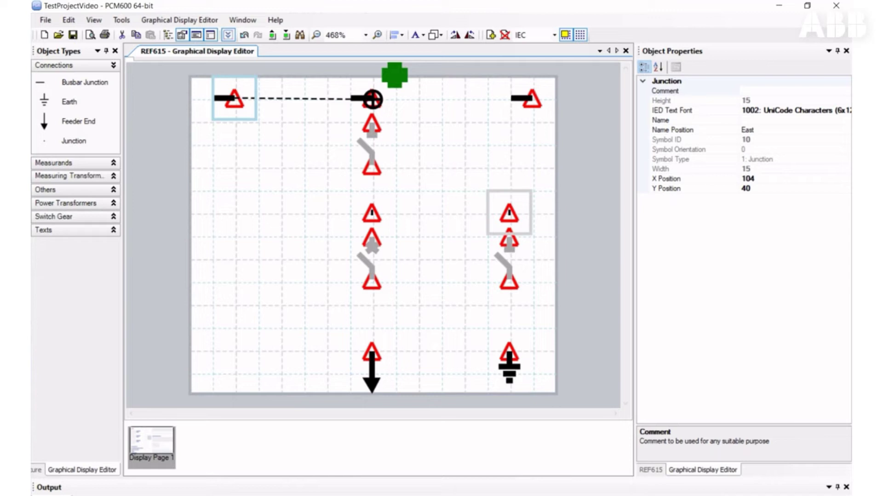
left_click_drag(372, 99, 371, 100)
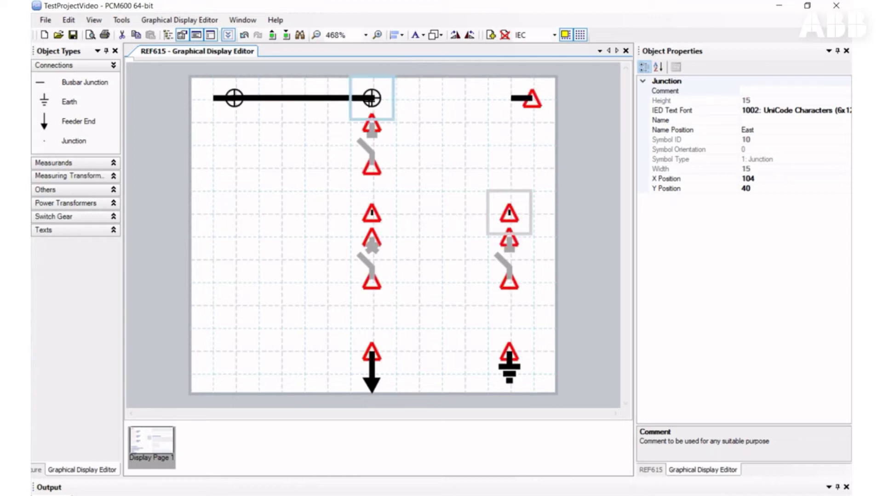
left_click_drag(371, 98, 532, 98)
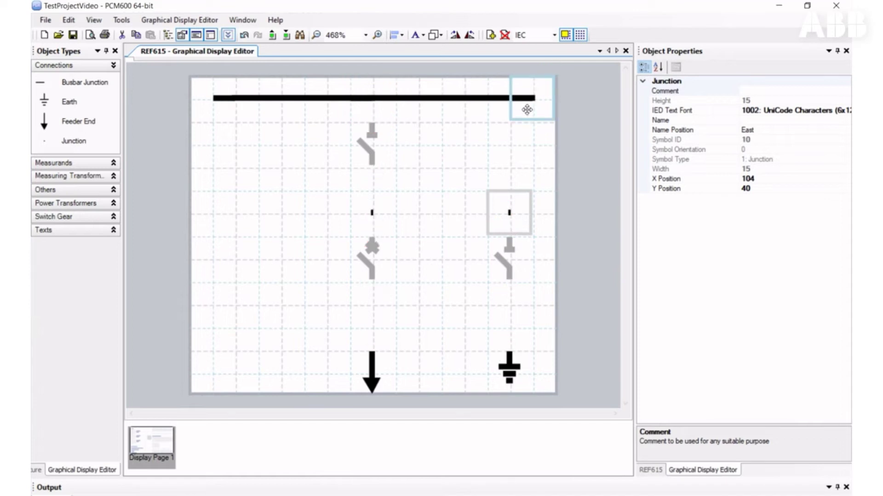
Step: Connect the isolator, junctions, breaker, feeder end and earthing branch down the feeder
left_click_drag(377, 100, 370, 125)
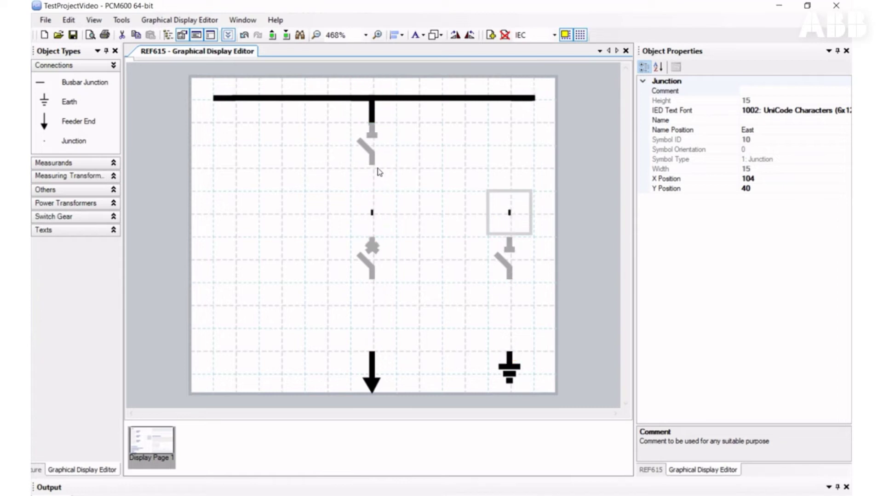
left_click_drag(373, 168, 510, 238)
left_click_drag(511, 283, 509, 352)
left_click_drag(372, 353, 372, 279)
left_click_drag(371, 239, 371, 211)
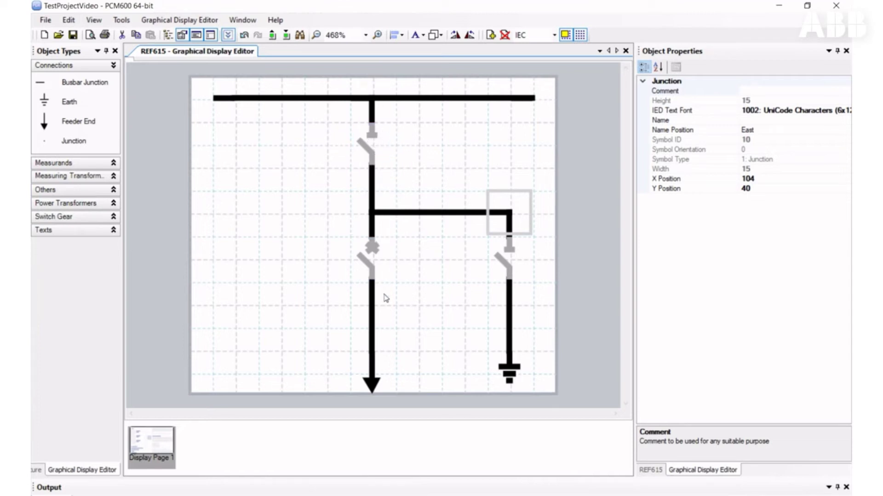
Step: Assign the DCXSWI1 DCC position input signal to the top isolator
left_click(468, 152)
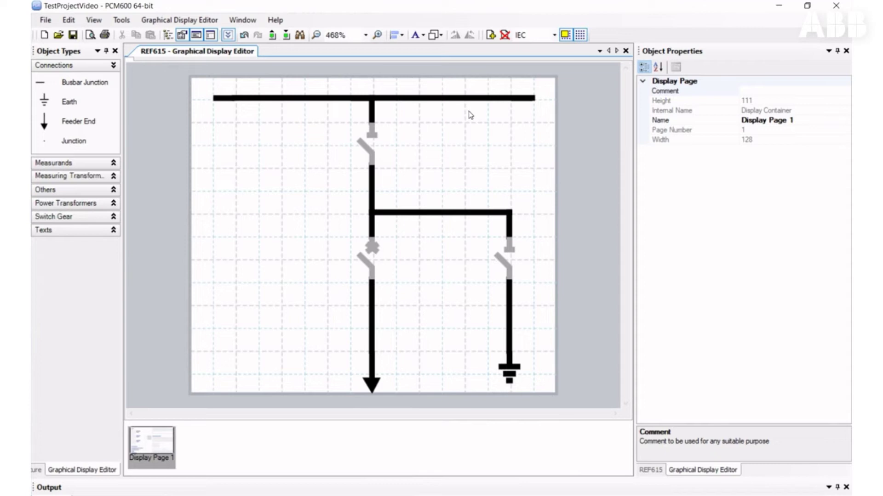
left_click(384, 146)
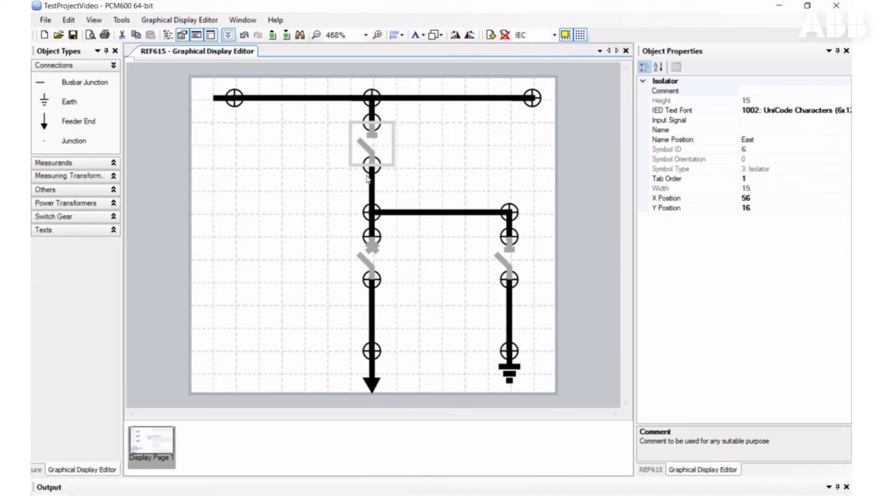
left_click(798, 120)
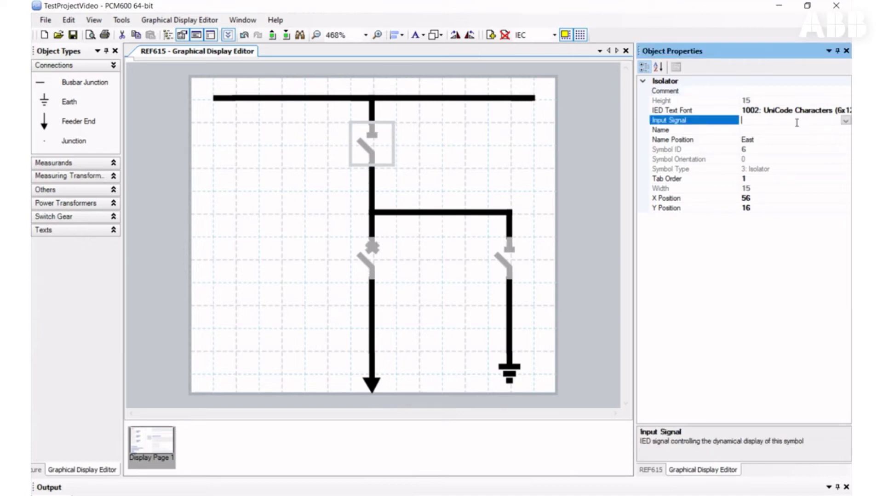
left_click(846, 120)
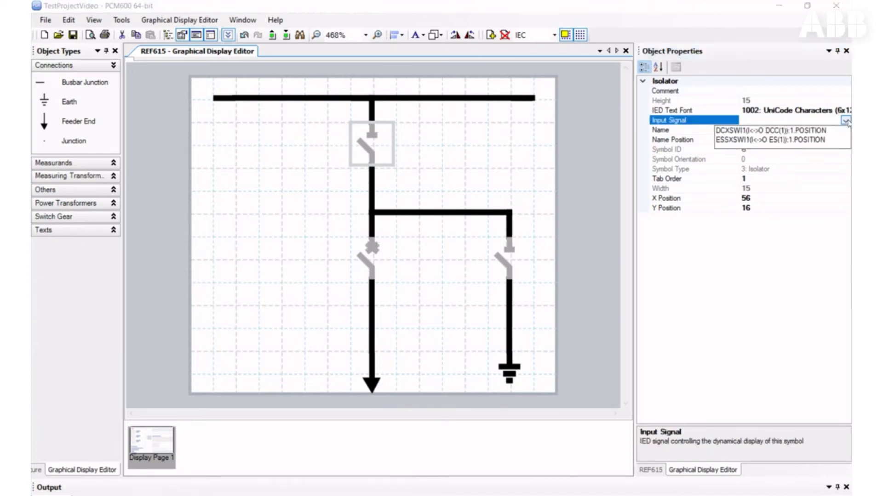
left_click(756, 131)
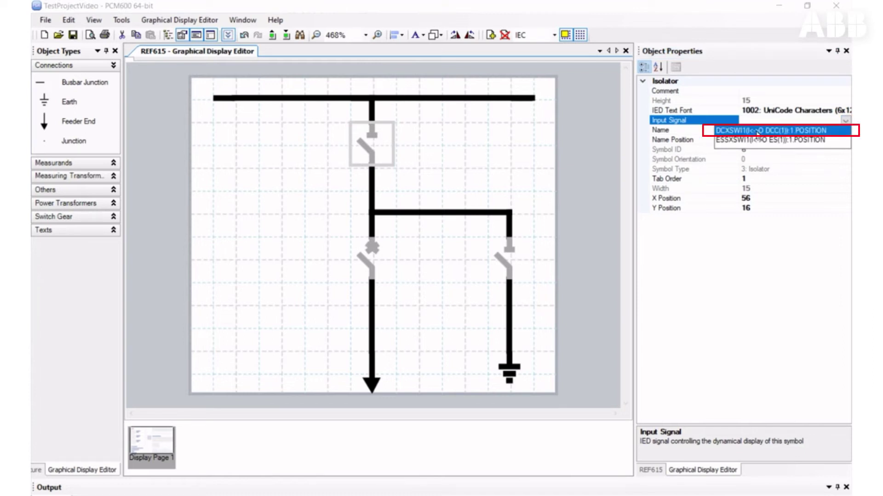
left_click(756, 131)
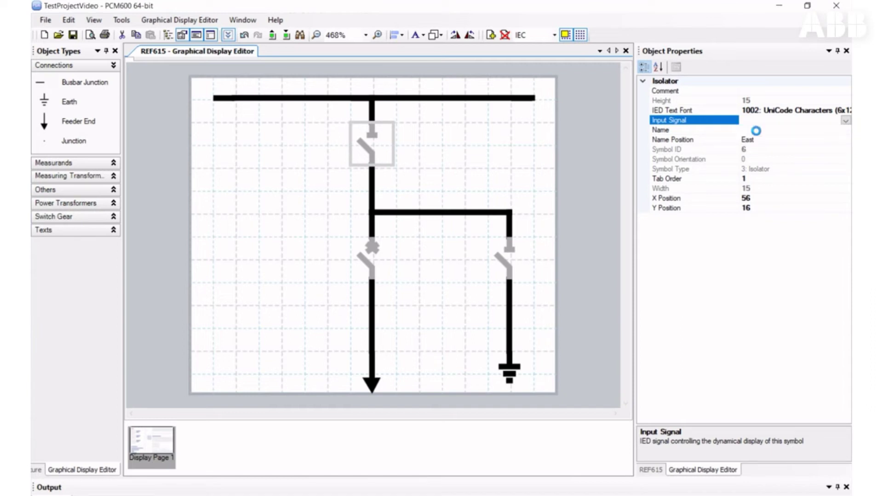
Step: Assign the CBXCBR1 CB position input signal to the breaker
left_click(379, 265)
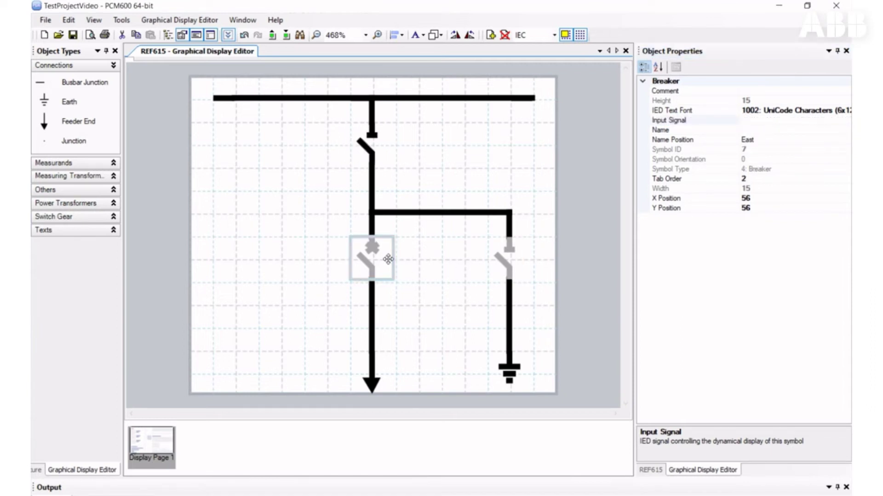
left_click(771, 121)
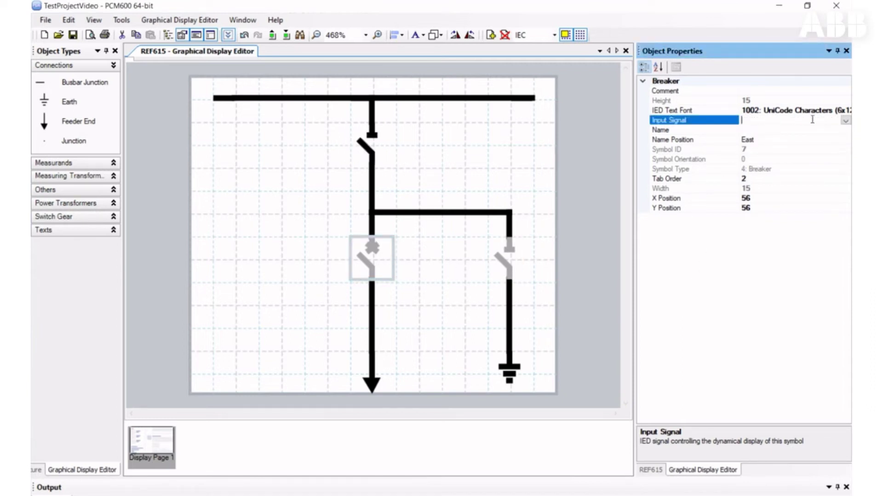
left_click(845, 120)
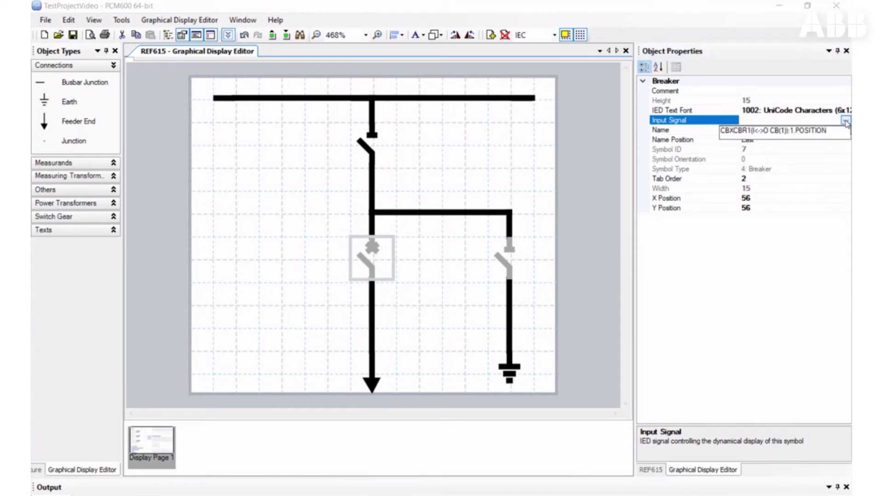
left_click(815, 132)
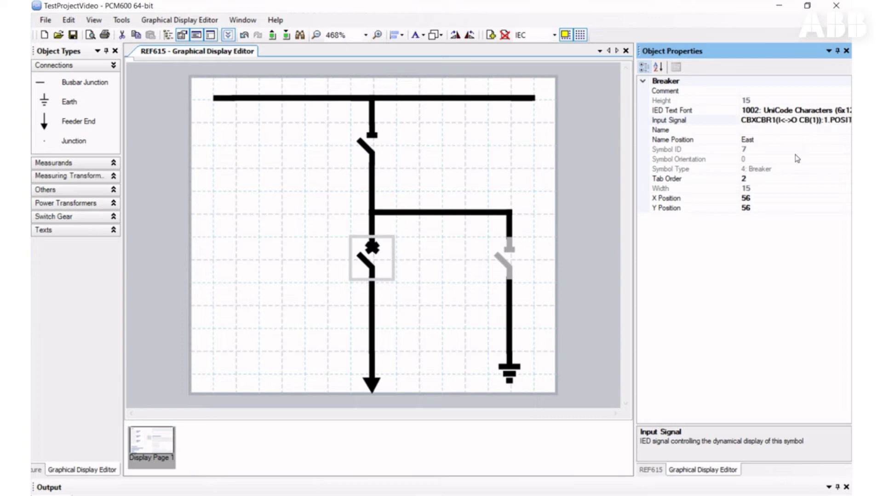
Step: Assign the ESSXSWI1 ES position input signal to the right-hand isolator
left_click(521, 273)
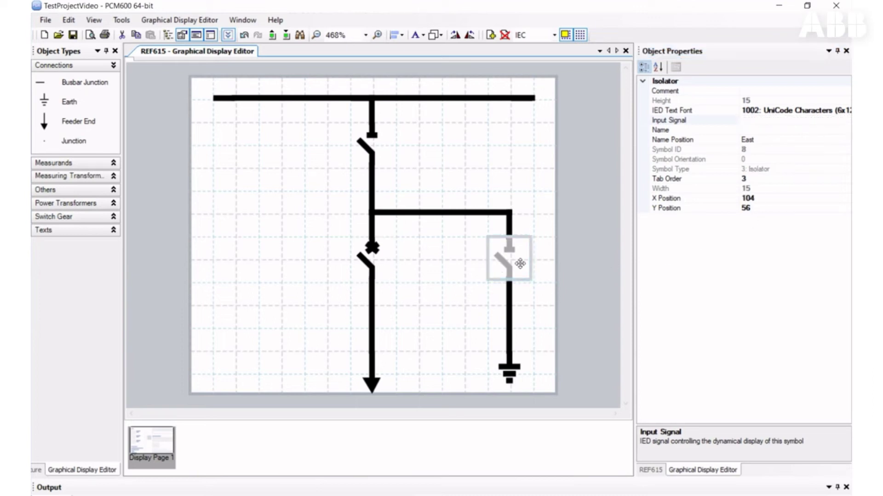
left_click(842, 121)
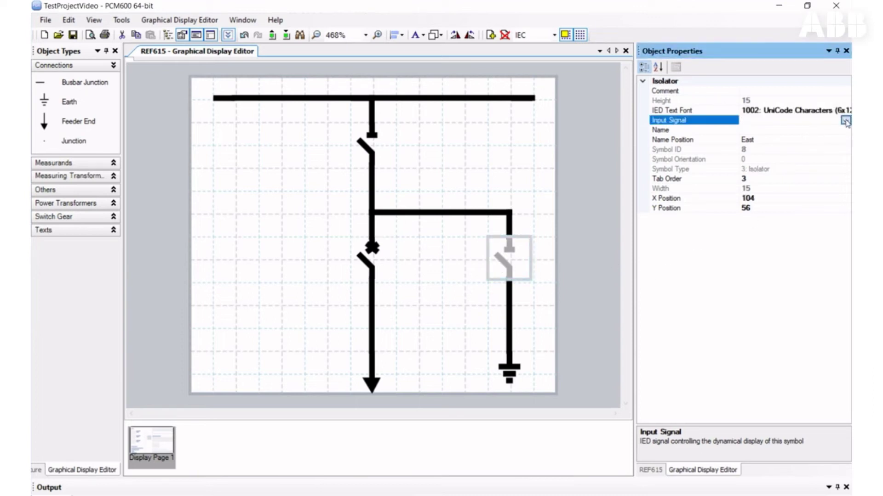
left_click(844, 120)
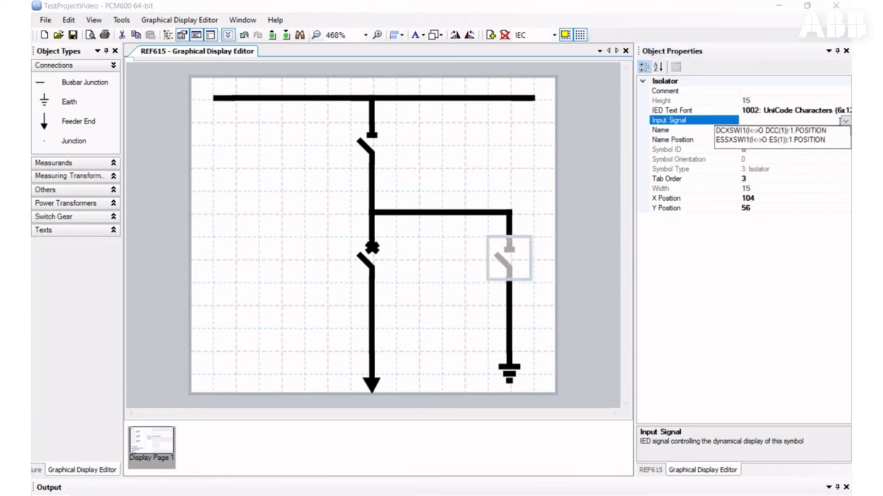
left_click(813, 141)
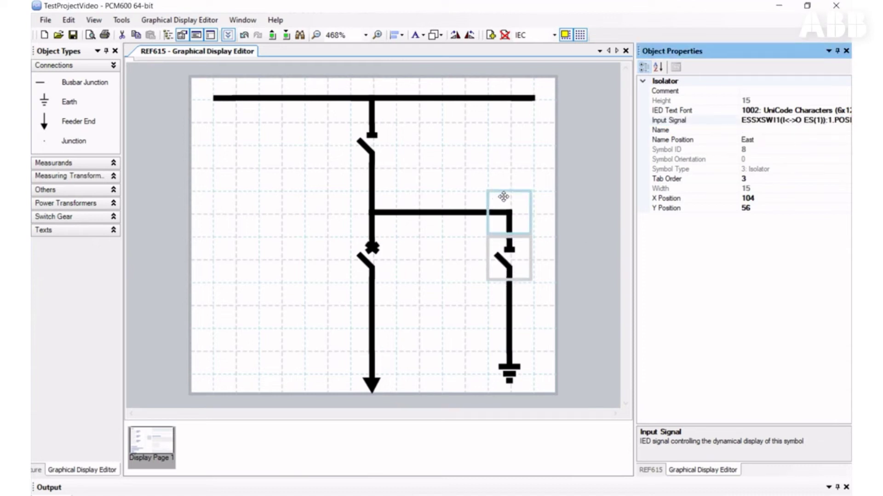
left_click(498, 178)
Step: Name the top isolator DC with its label positioned West
left_click(356, 137)
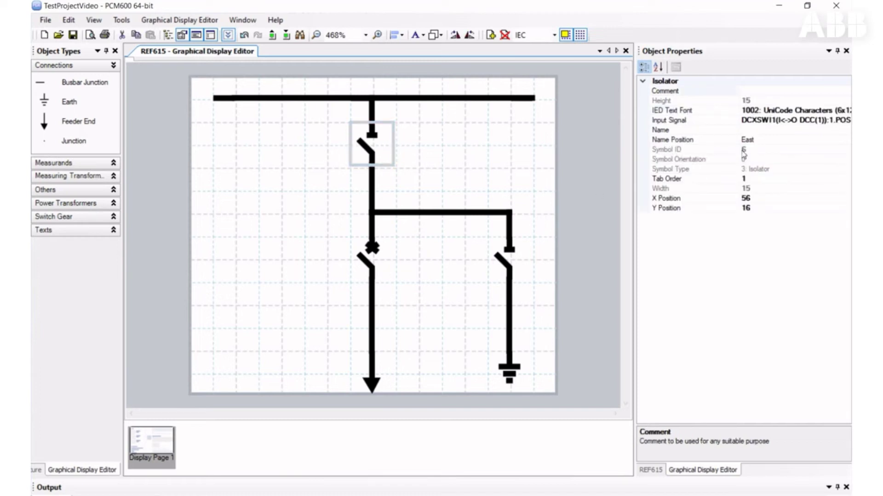
left_click(756, 130)
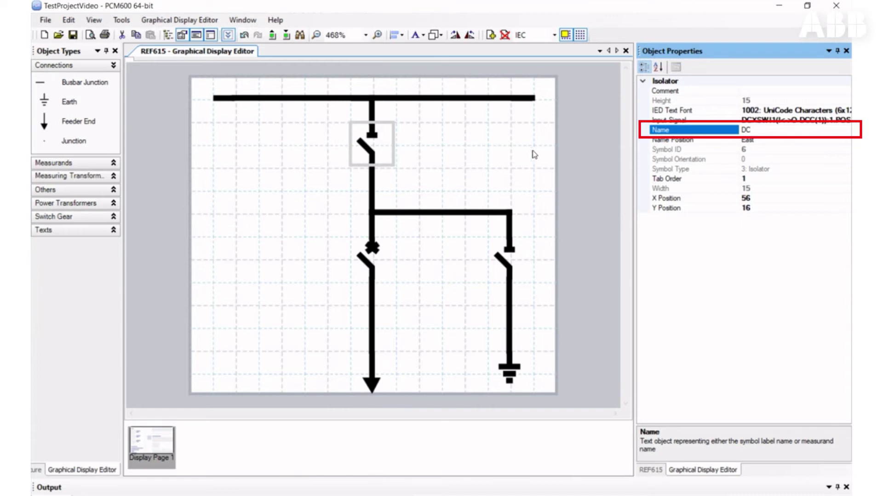
left_click(525, 151)
left_click(376, 151)
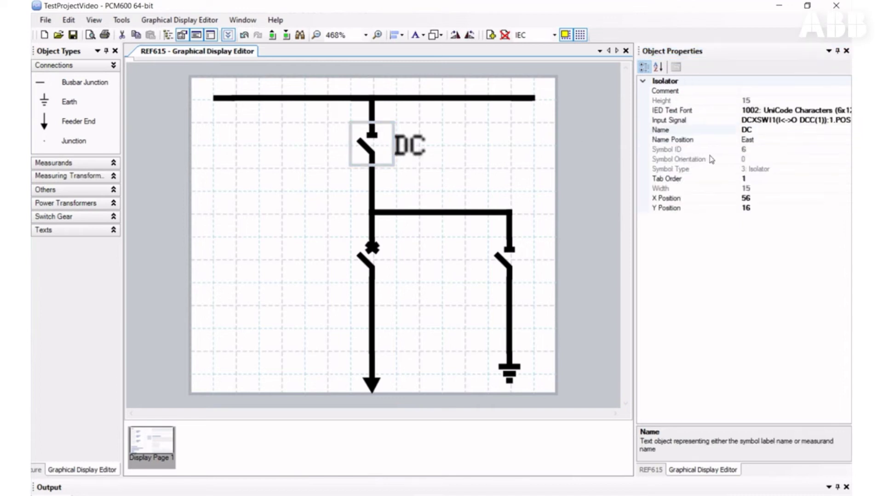
left_click(770, 140)
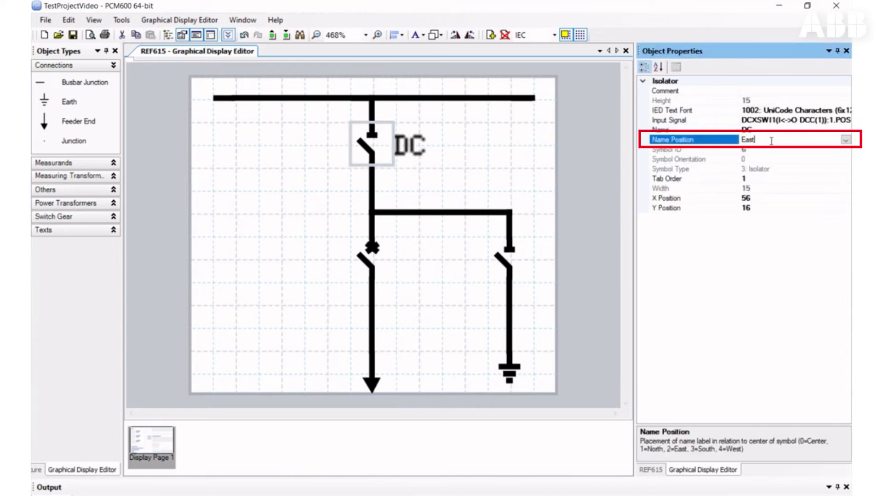
left_click(845, 140)
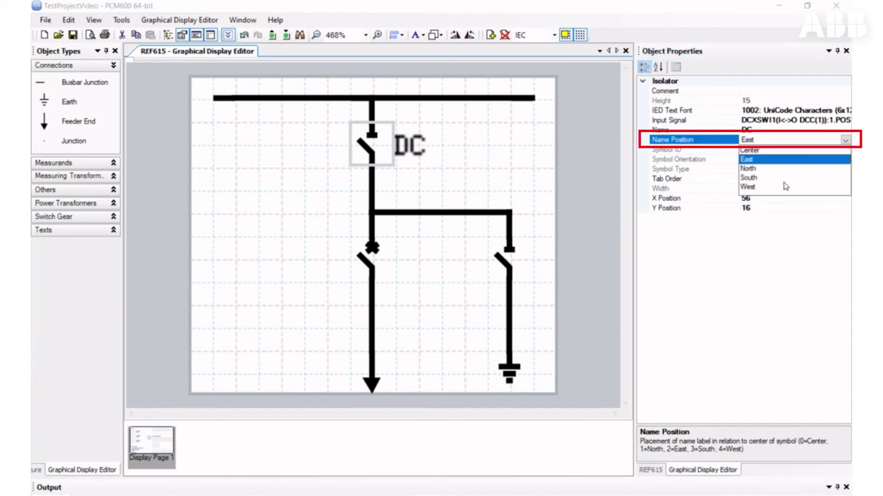
left_click(761, 188)
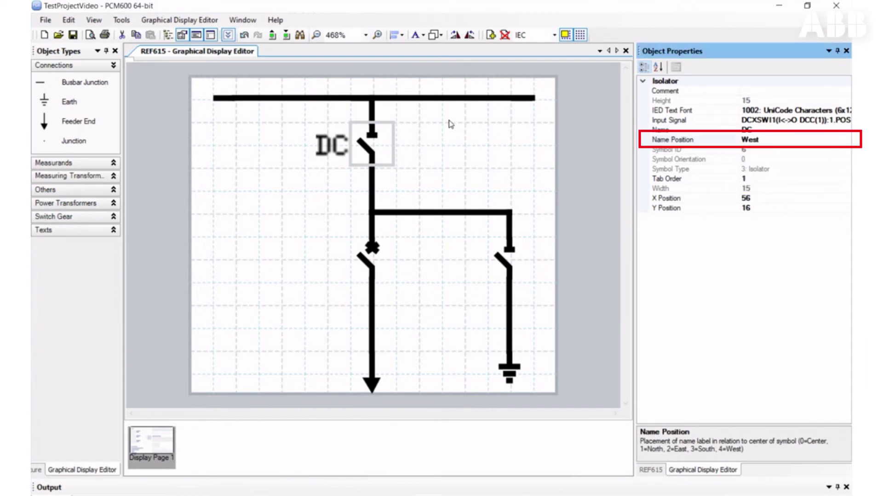
Step: Name the breaker CB with its label positioned West
left_click(372, 258)
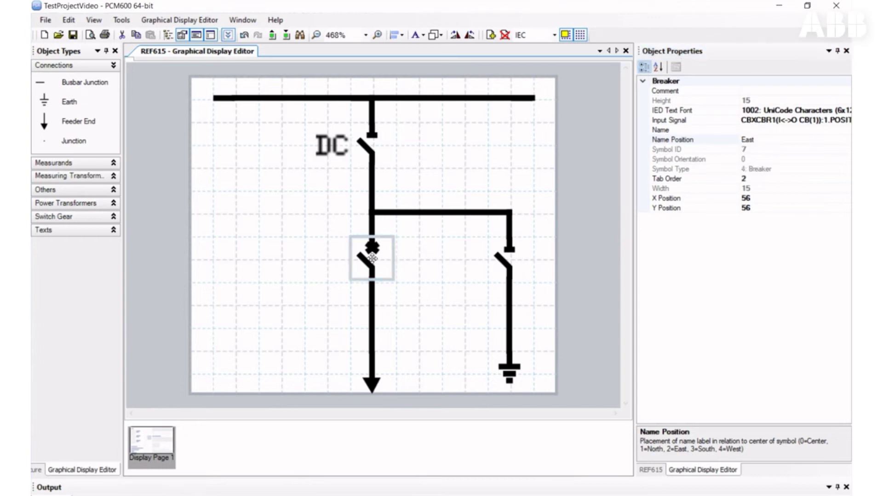
left_click(780, 130)
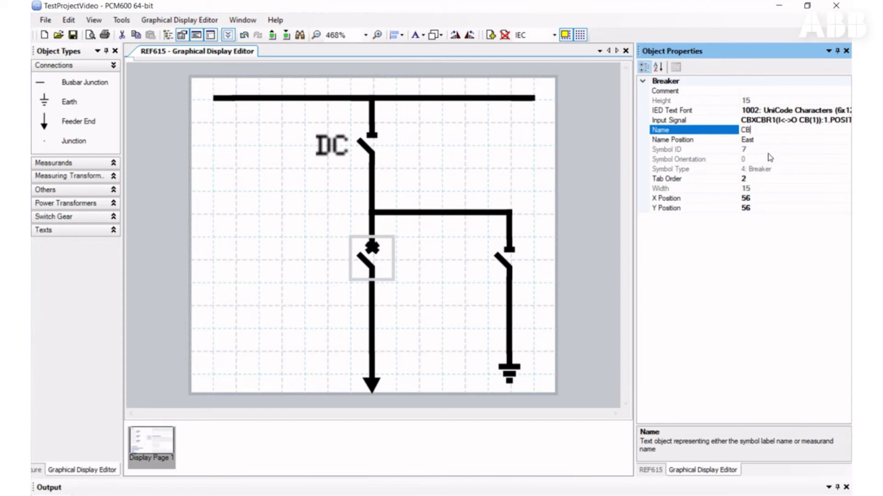
left_click(823, 140)
left_click(846, 140)
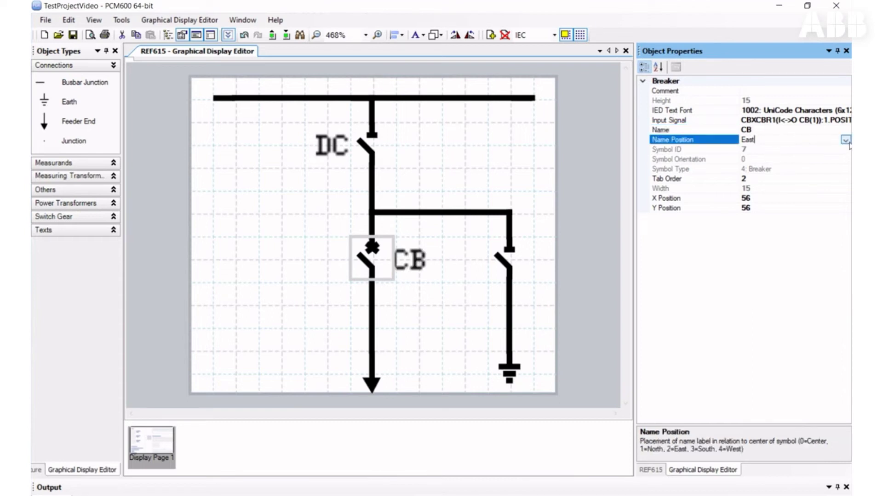
left_click(844, 140)
left_click(747, 187)
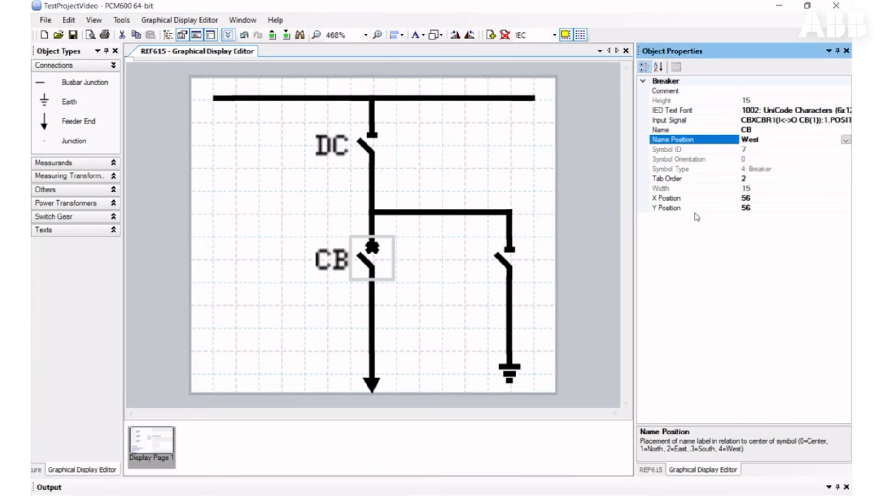
left_click(489, 294)
Step: Name the right-hand isolator ES, accept the out-of-bounds warning, and position the label West
left_click(526, 261)
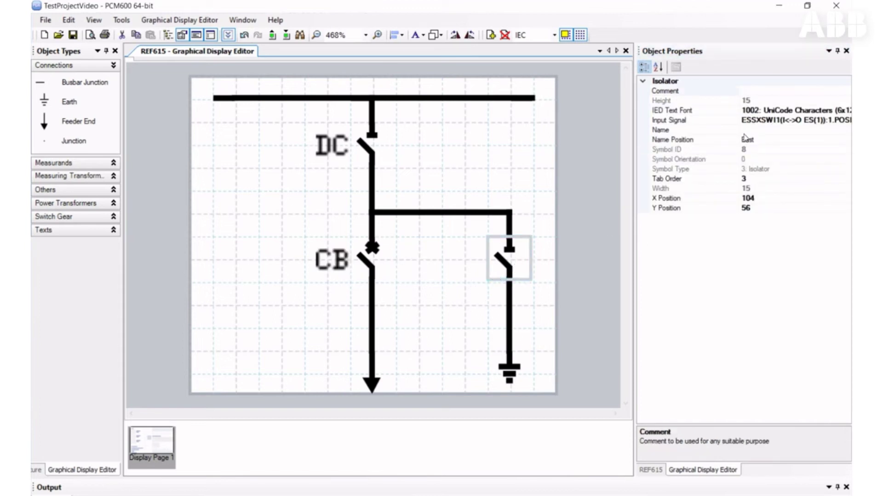
left_click(767, 132)
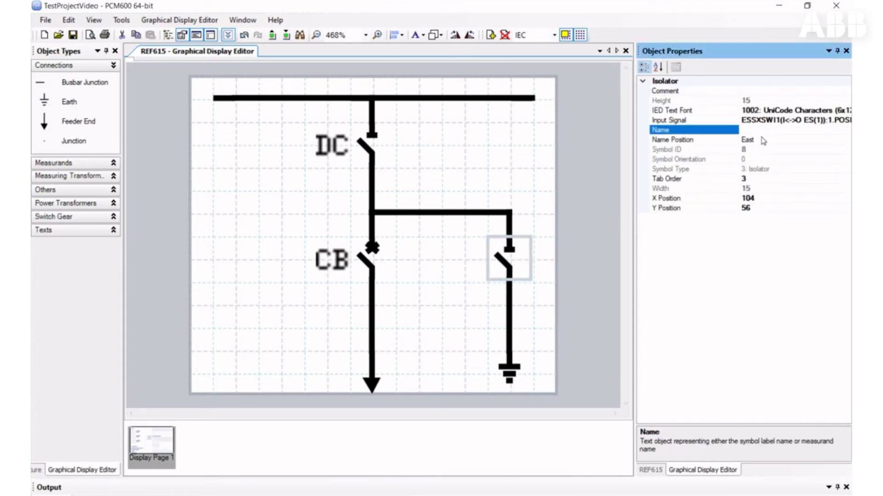
type("ES")
key("Return")
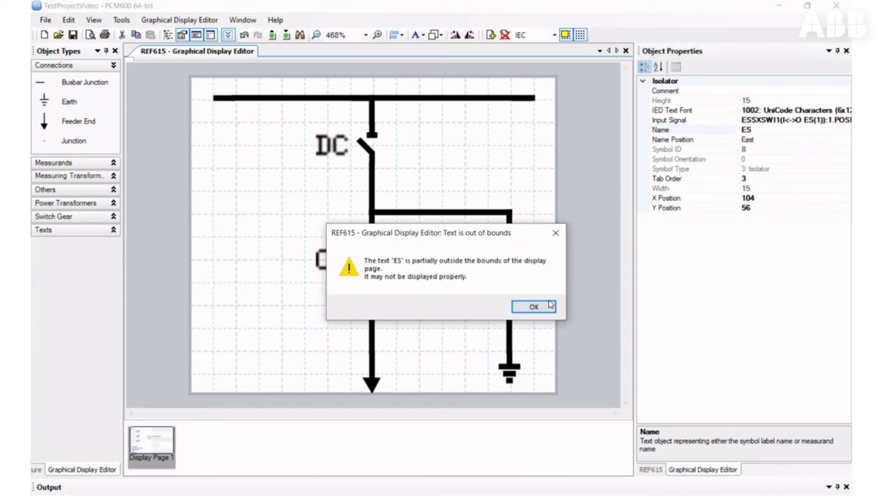
left_click(537, 309)
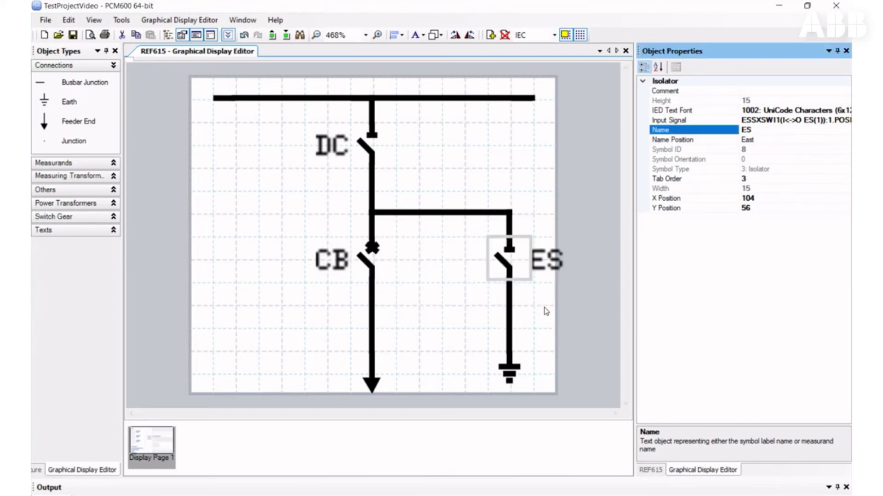
left_click(810, 140)
left_click(845, 140)
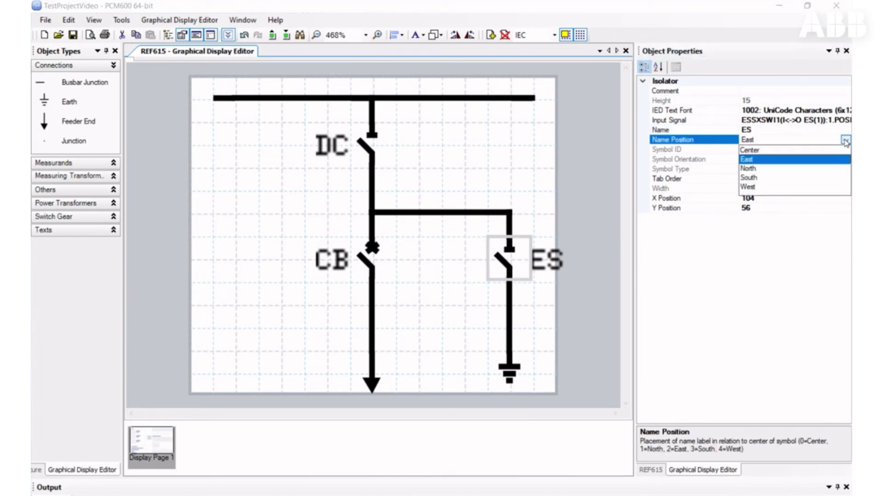
left_click(763, 187)
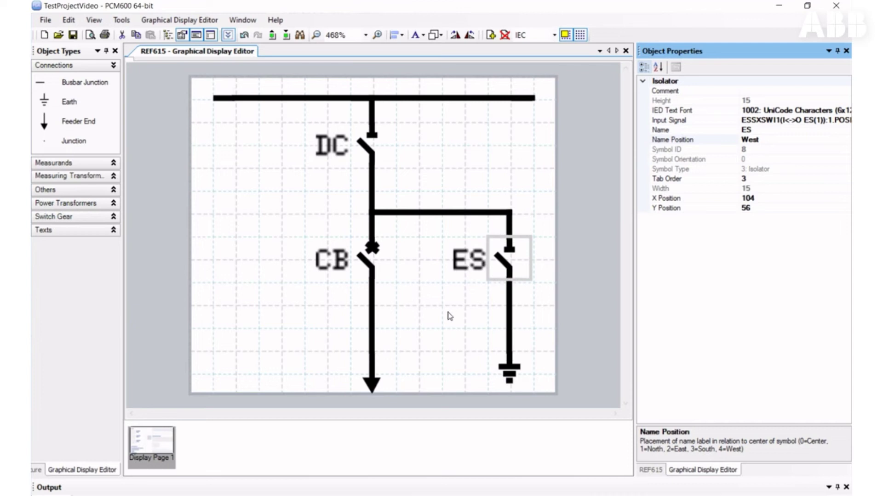
Step: Move the DC/CB column with its junctions and feeder end right to X 64
left_click_drag(402, 399, 295, 122)
left_click_drag(356, 133, 400, 138)
key("ctrl+z")
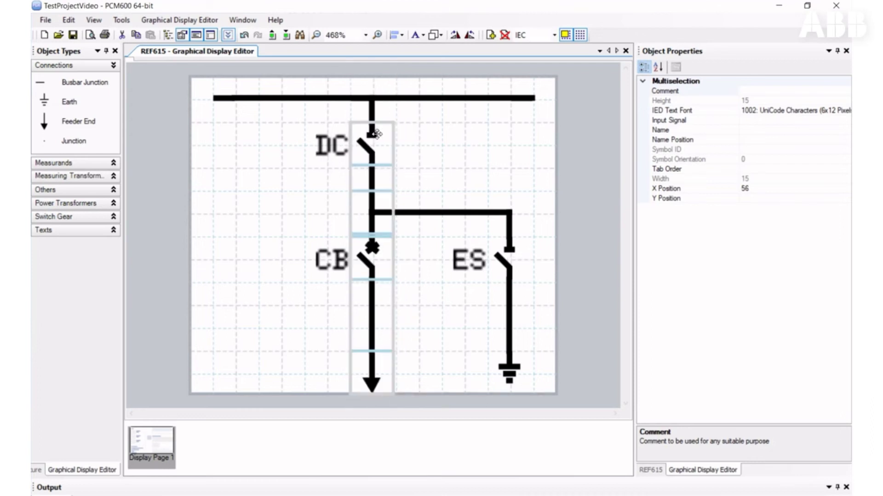
left_click_drag(338, 78, 449, 465)
left_click_drag(379, 256, 413, 256)
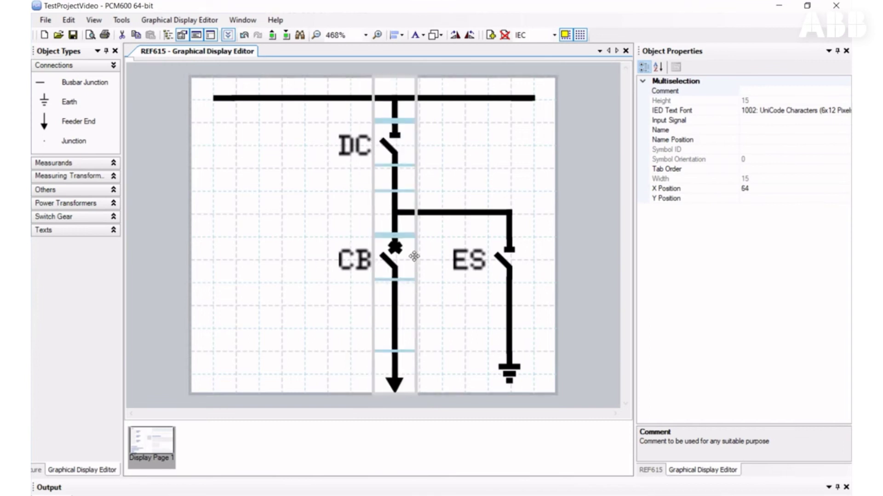
left_click(465, 288)
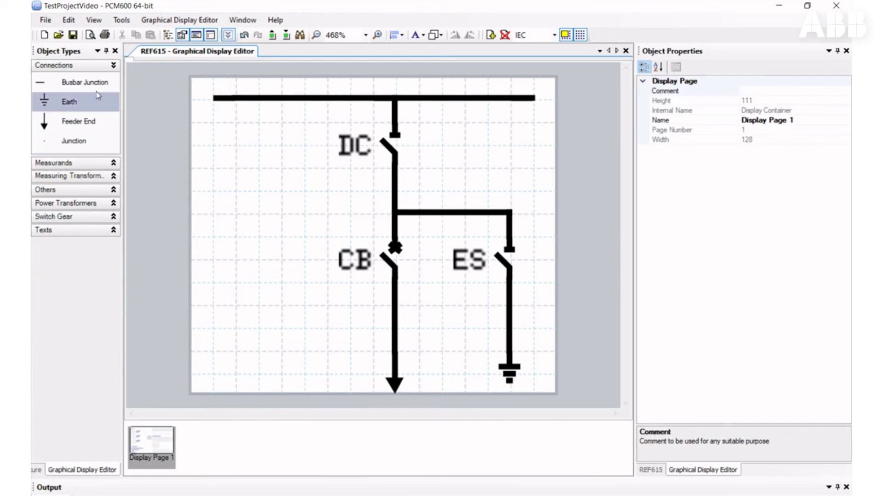
Step: Expand Measurands and Measuring Transformers to view the current and voltage transformer symbols
left_click(77, 165)
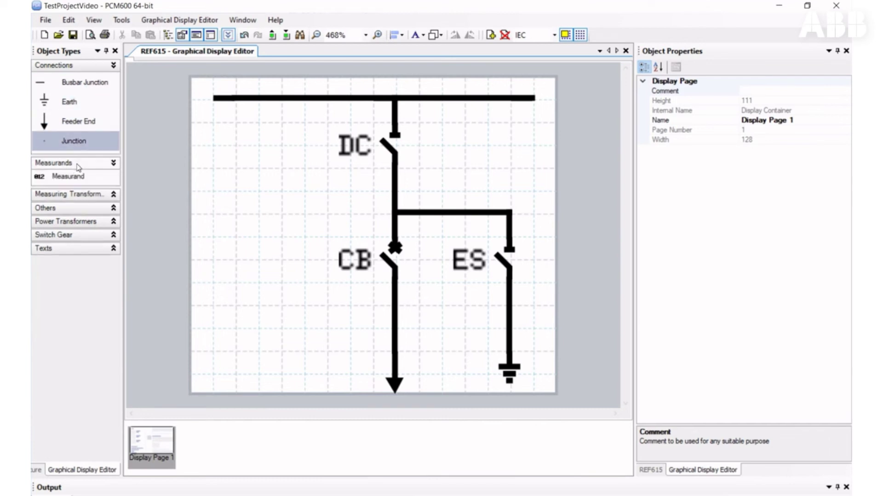
left_click(66, 196)
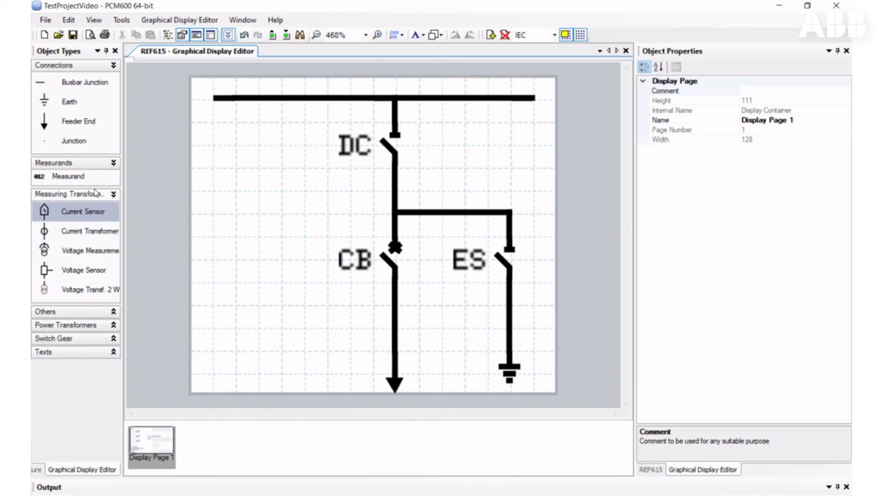
left_click(76, 232)
left_click(83, 290)
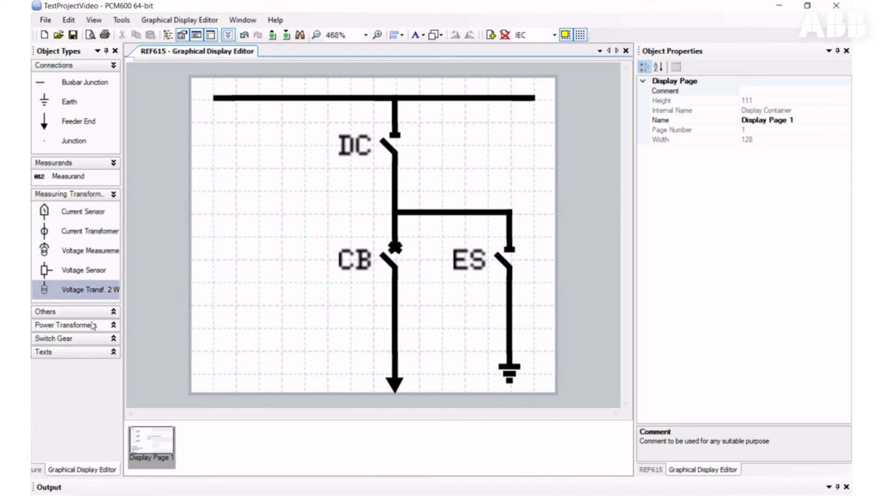
Step: Browse the Others symbols, such as earthing transformer and resistor, and expand Power Transformers
left_click(85, 315)
left_click(94, 288)
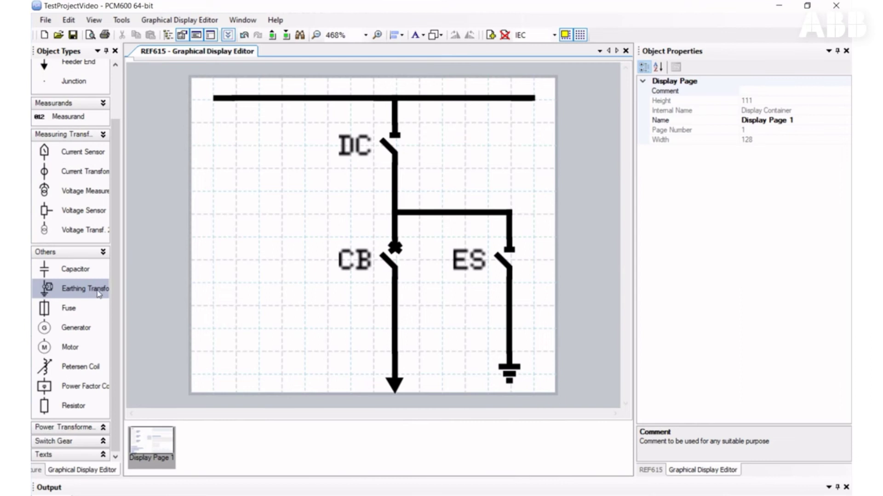
key("Down")
key("Down")
key("Down")
key("Down")
key("Up")
key("Up")
key("Up")
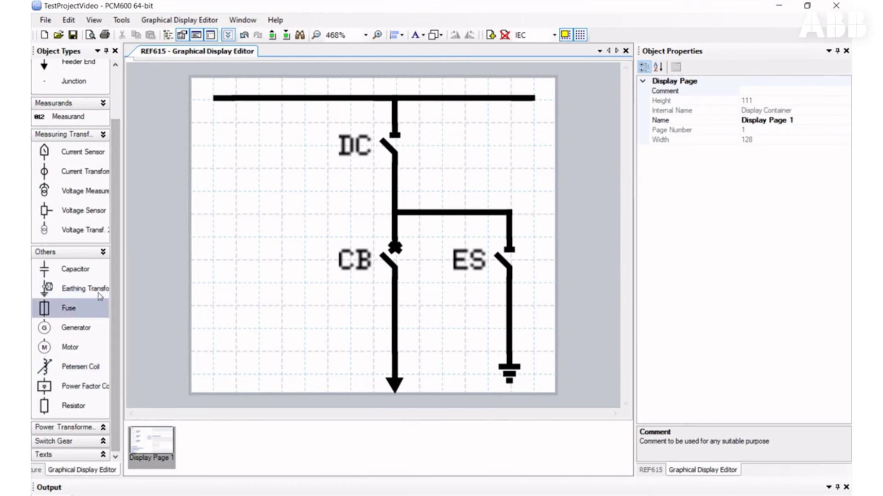
key("Down")
key("Down")
key("Down")
key("Down")
key("Down")
left_click(71, 427)
key("Up")
key("Up")
key("Up")
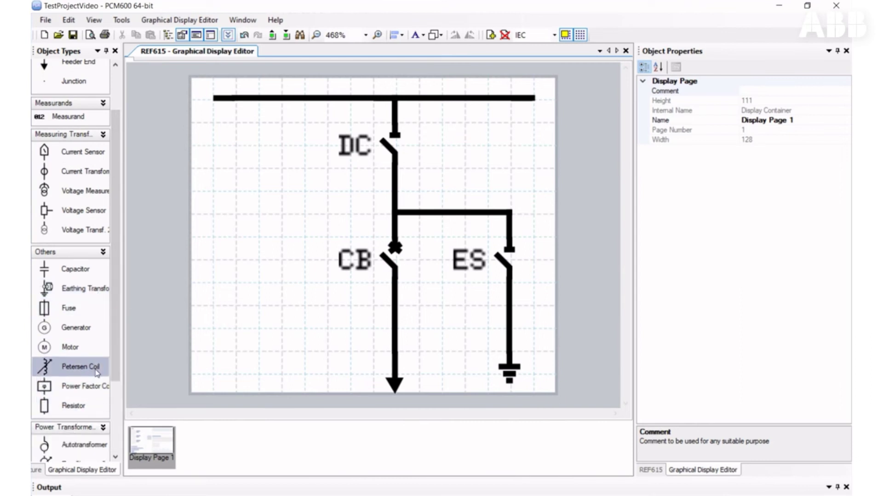
Step: Expand Texts and look over the dynamic text and select button symbols
scroll(112, 335, "down", 3)
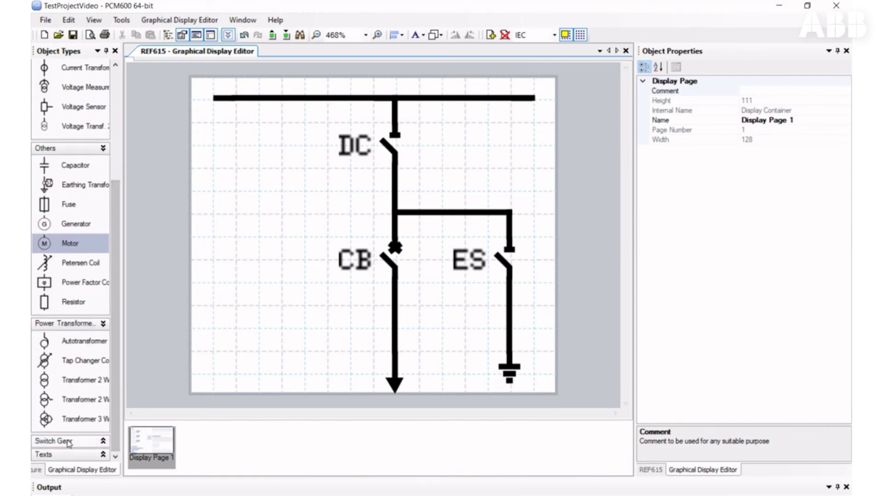
left_click(115, 452)
scroll(116, 419, "down", 2)
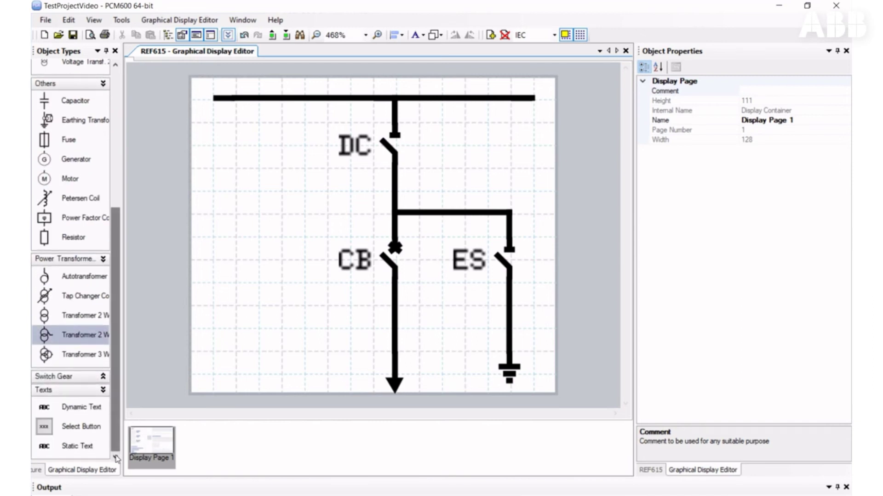
left_click(81, 426)
left_click(81, 407)
left_click(80, 445)
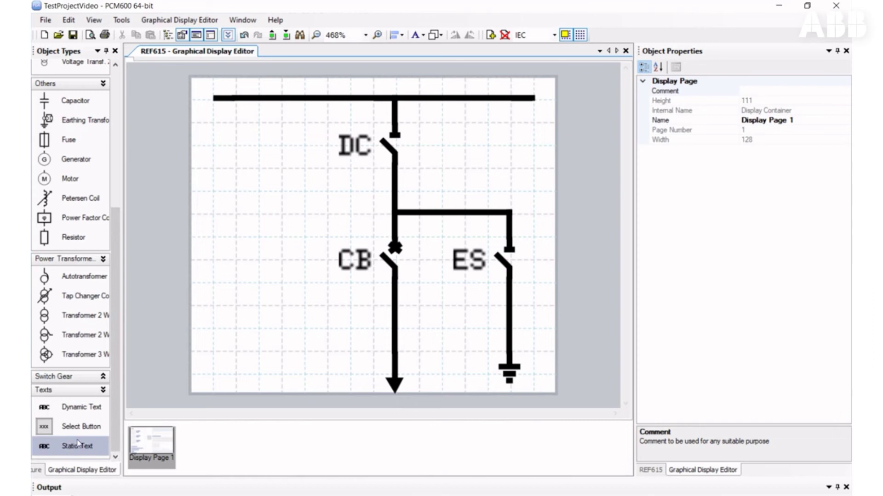
left_click(81, 436)
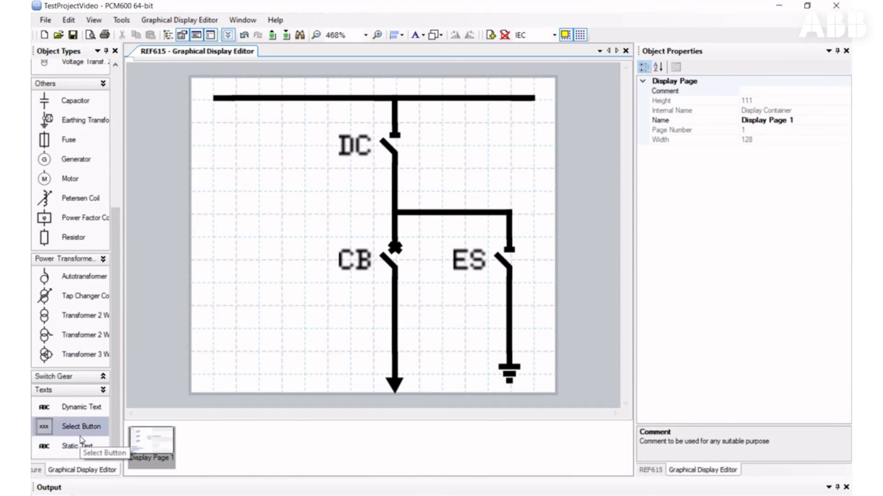
left_click(79, 354)
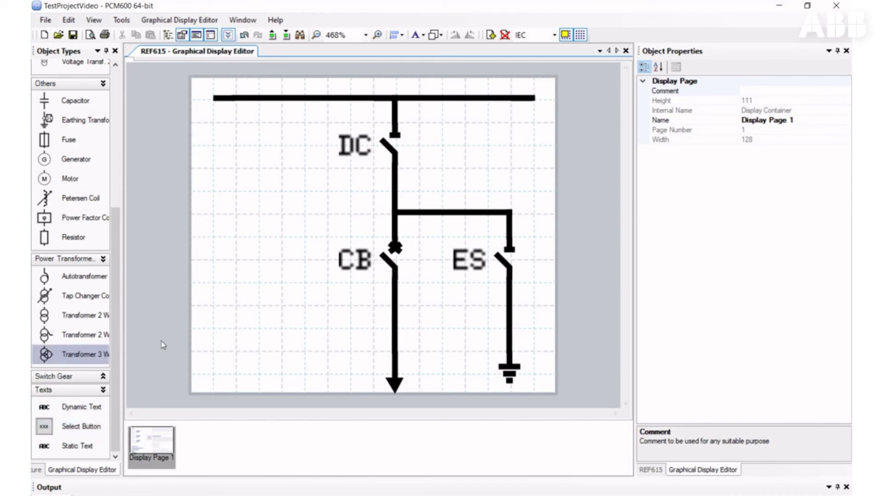
Step: Place a measurand beside the DC disconnector and name it IL1
left_click_drag(115, 244, 114, 82)
left_click(83, 175)
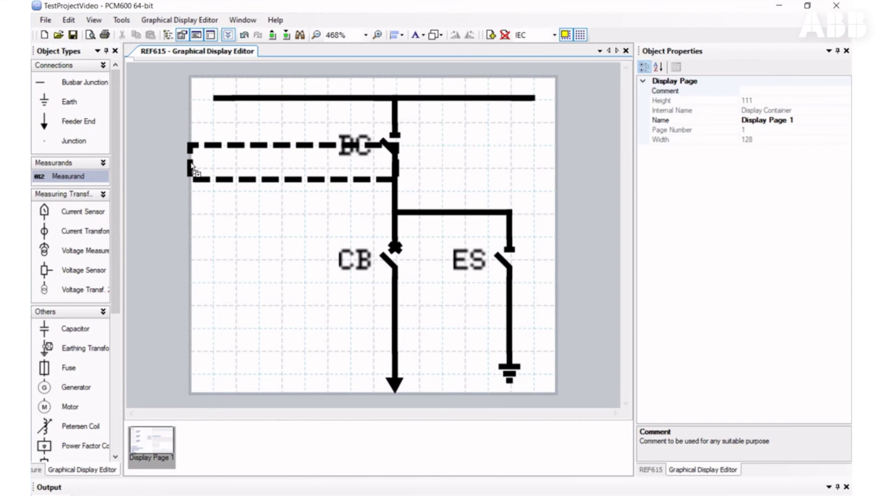
left_click(207, 182)
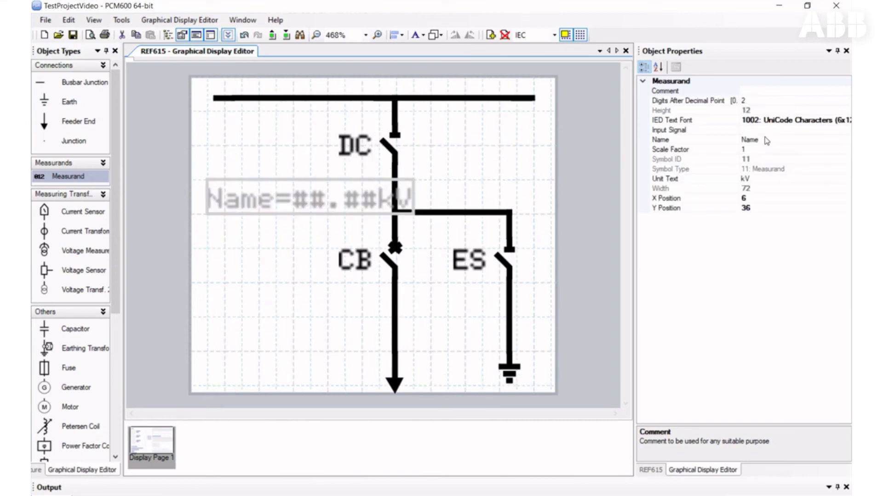
left_click(792, 138)
left_click(793, 130)
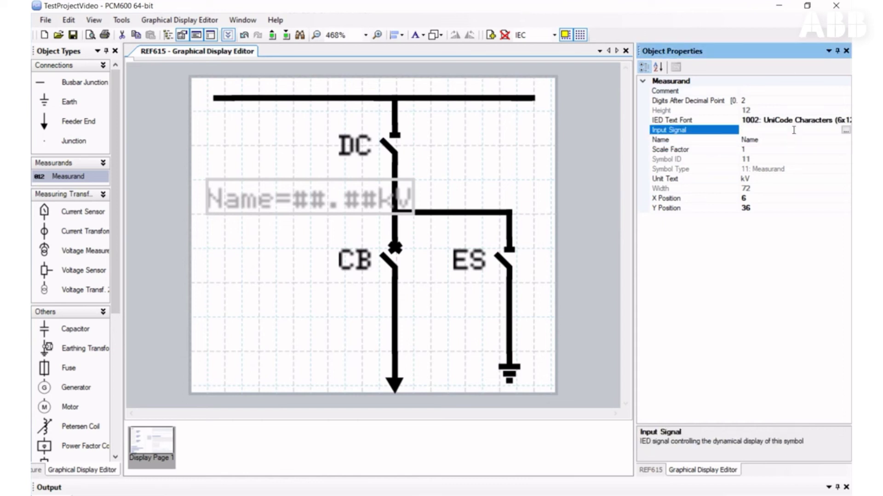
left_click(776, 138)
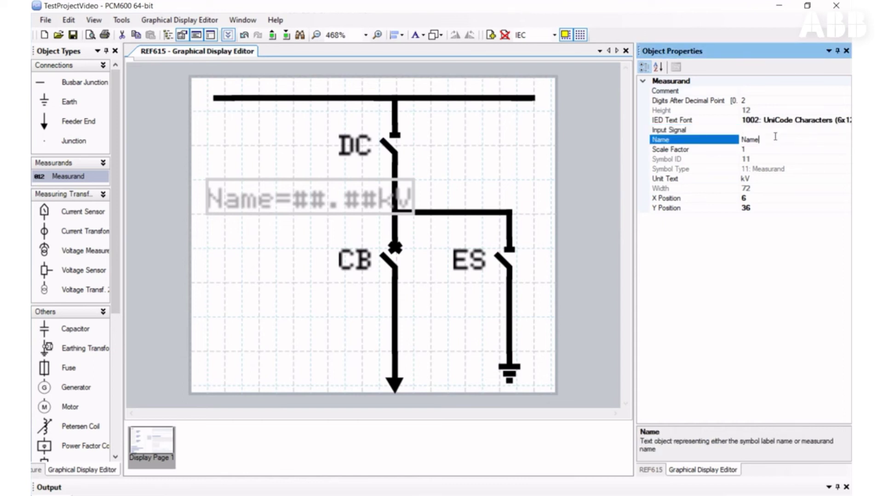
key("BackSpace")
left_click(821, 132)
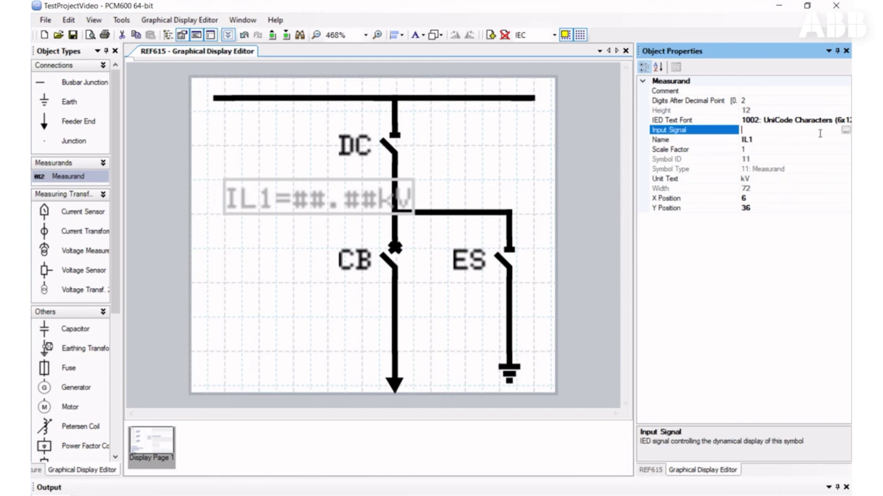
Step: Link the measurand's input signal to the CMMXU1 IL1-A phase current
left_click(848, 131)
left_click(846, 131)
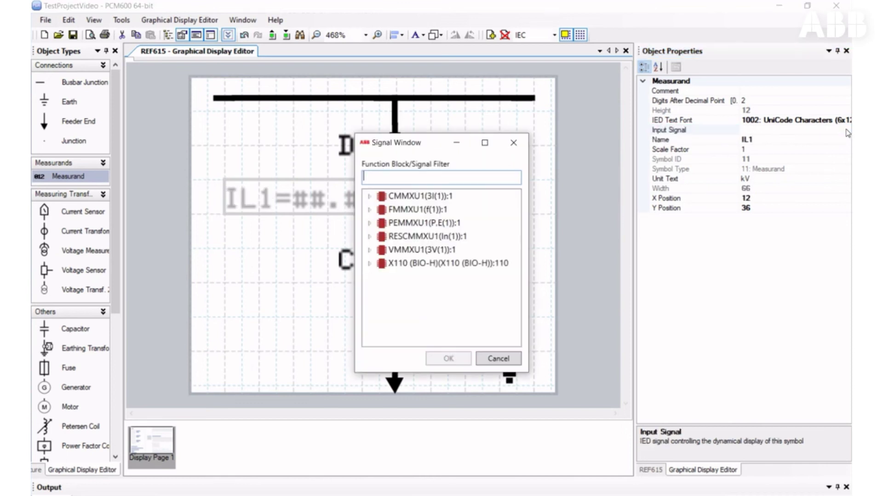
left_click(369, 197)
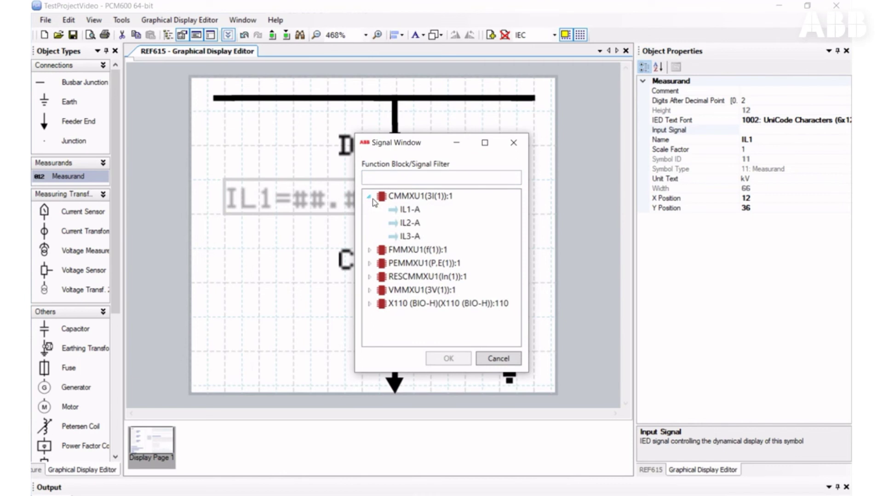
left_click(405, 210)
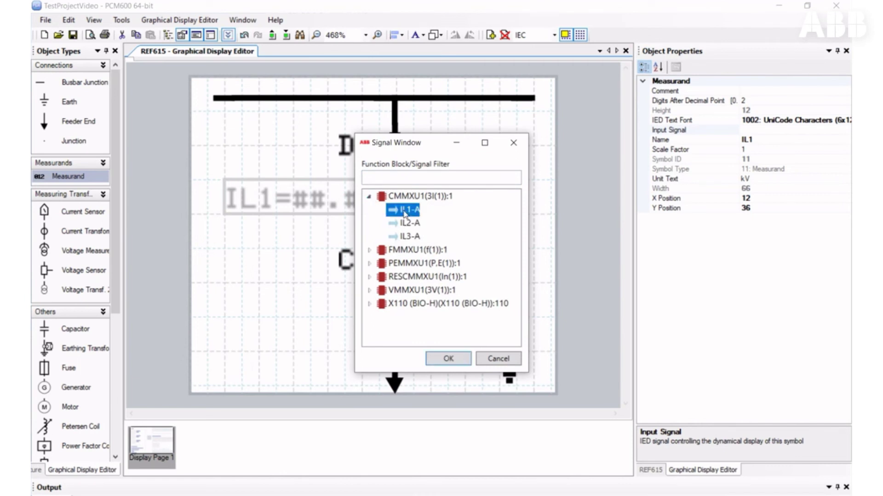
left_click(449, 359)
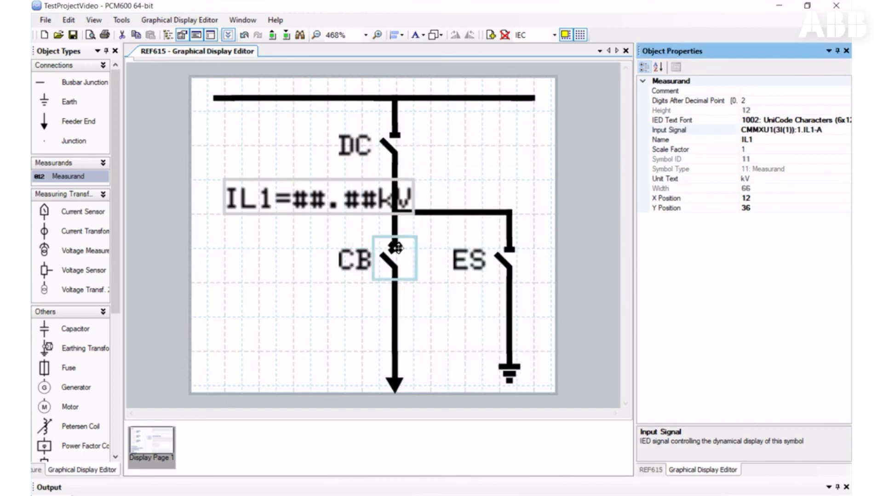
Step: Give IL1 unit A and one decimal digit, move it to the left edge, and save
left_click(758, 178)
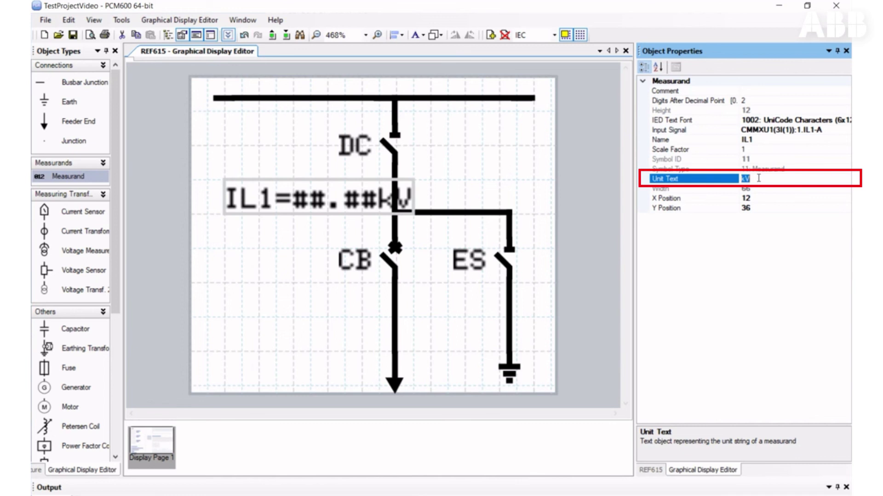
type("A")
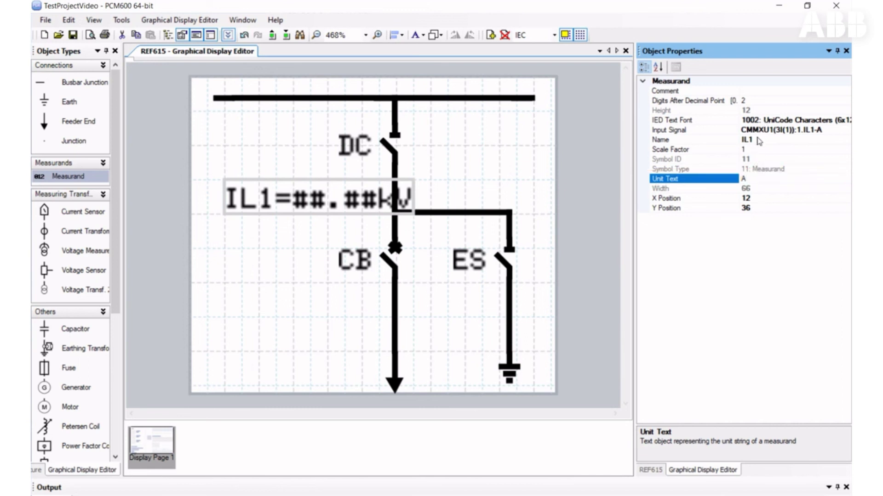
left_click(764, 202)
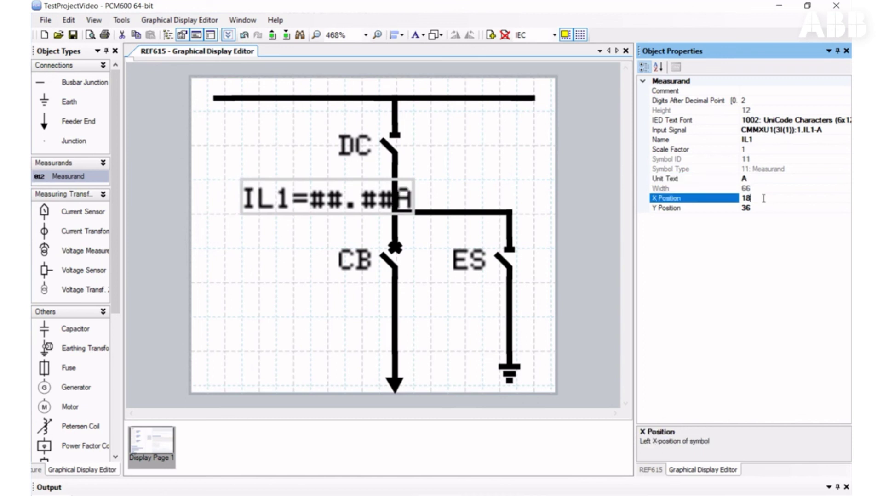
left_click(759, 98)
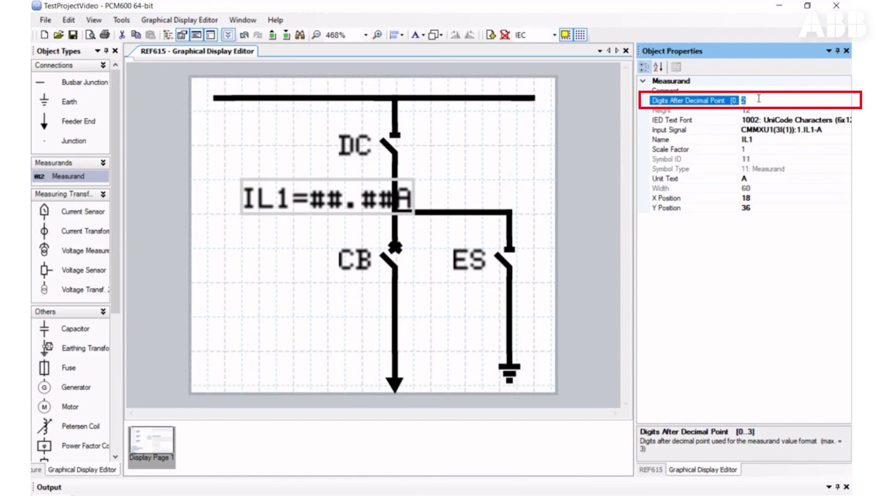
left_click(298, 239)
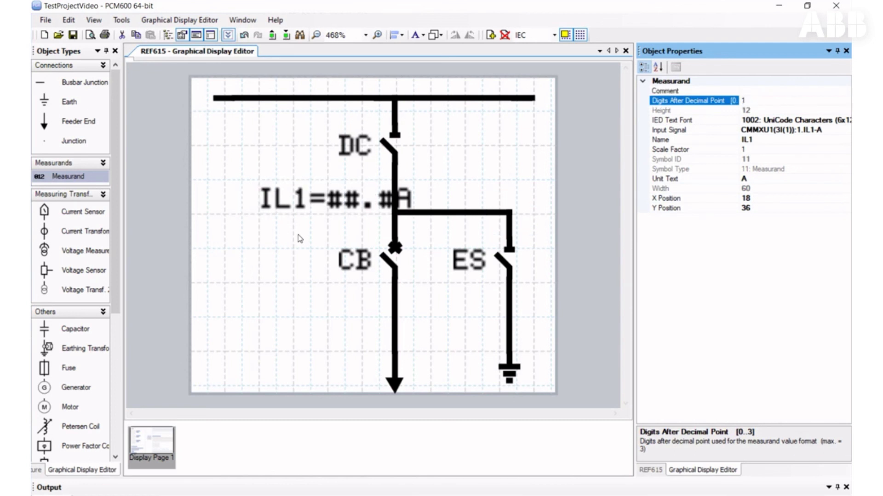
left_click_drag(309, 202, 275, 203)
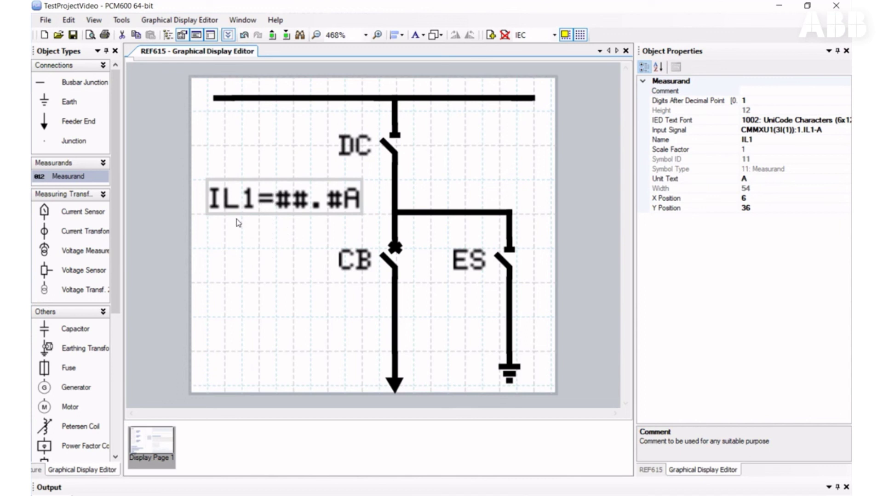
left_click(73, 36)
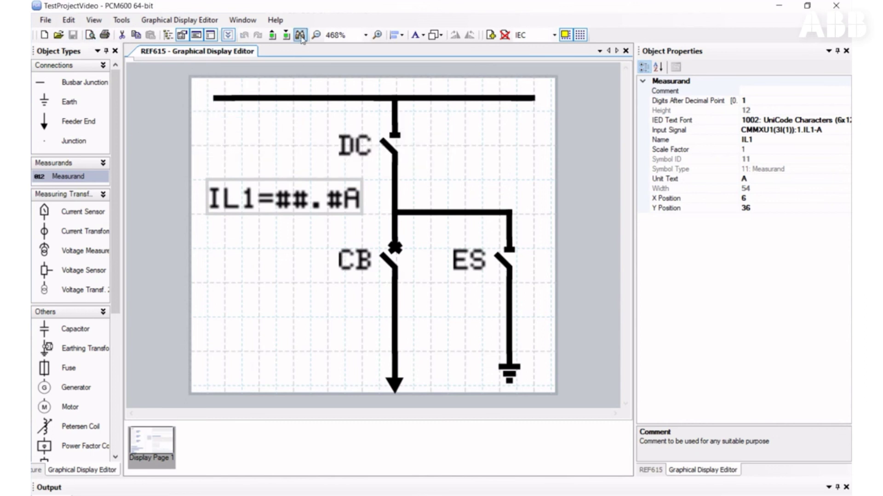
Step: Close the display editor and bring up REF615's device actions in the plant structure
left_click(625, 50)
left_click(129, 34)
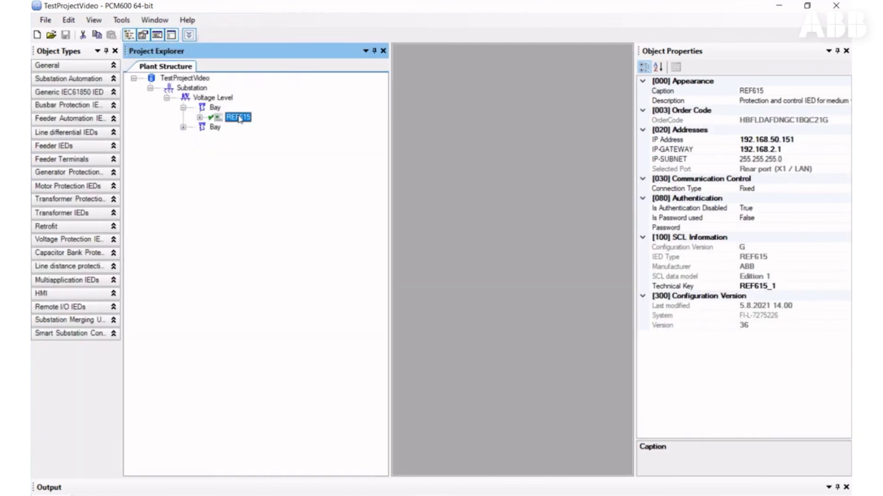
right_click(239, 119)
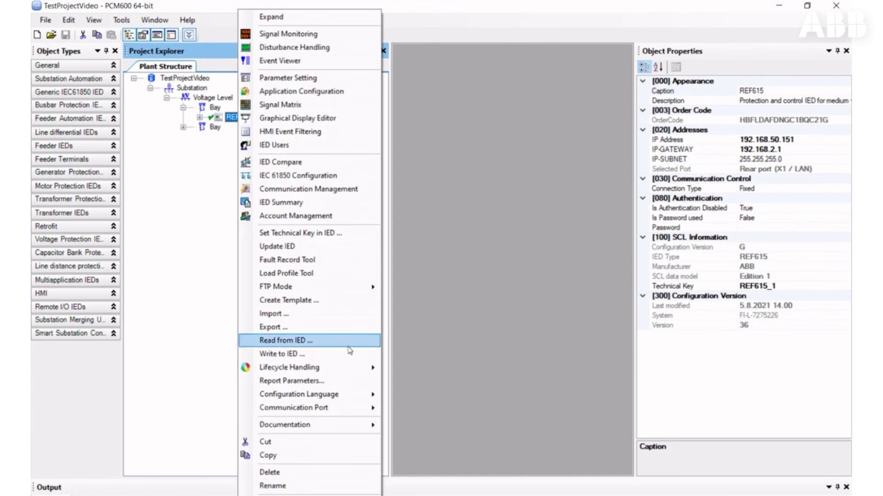